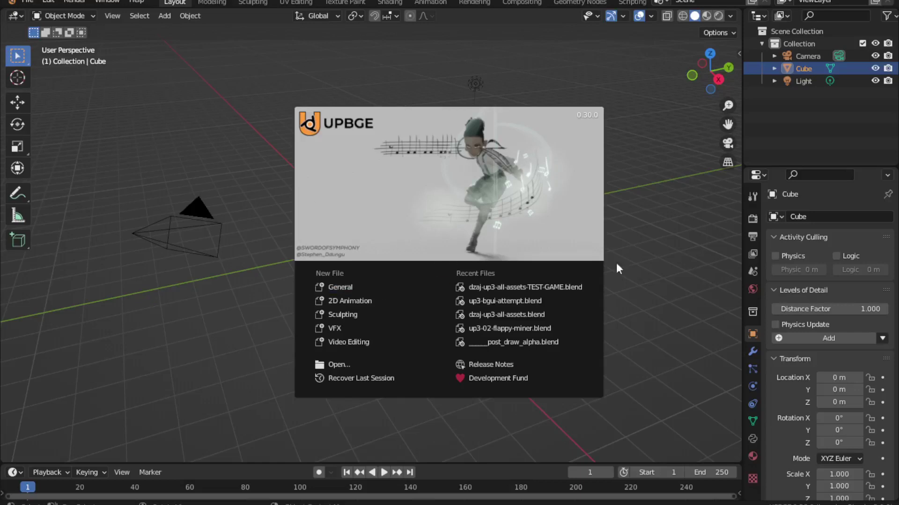
Close the UPBGE startup splash screen to reveal the default cube scene.
{"action": "left_click", "coordinate": [653, 270]}
Orbit and zoom the 3D viewport around the default cube.
{"action": "middle_click_drag", "start_coordinate": [487, 265], "coordinate": [536, 310]}
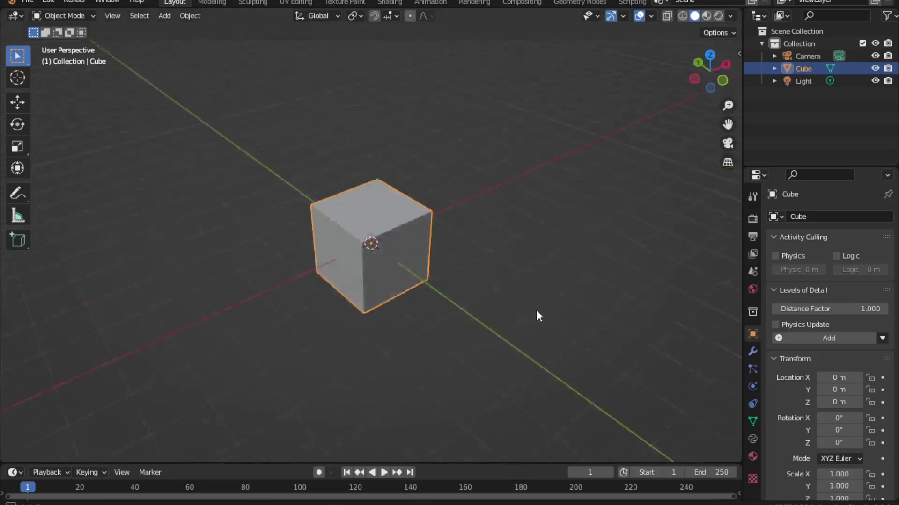
{"action": "scroll", "coordinate": [414, 313], "scroll_direction": "down", "scroll_amount": 3}
{"action": "middle_click_drag", "start_coordinate": [413, 313], "coordinate": [582, 189]}
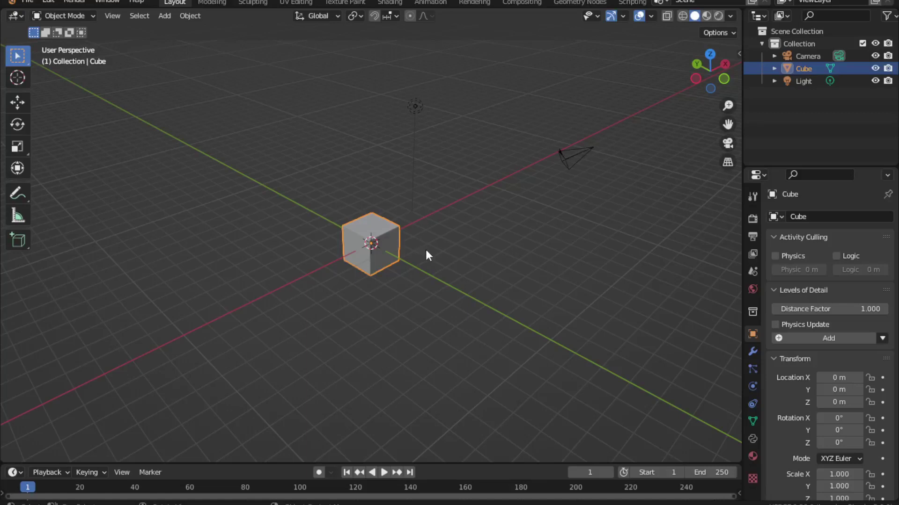
{"action": "scroll", "coordinate": [426, 255], "scroll_direction": "up", "scroll_amount": 2}
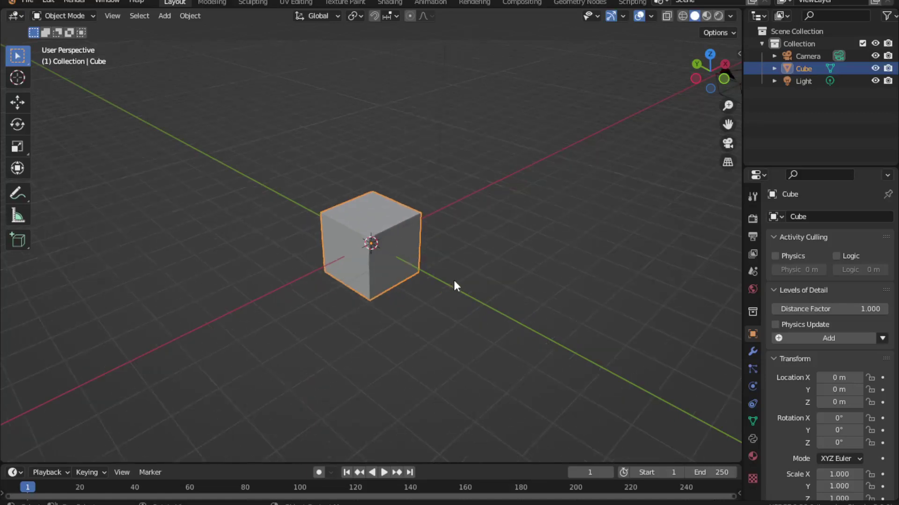
{"action": "key", "text": "shift+a"}
{"action": "middle_click_drag", "start_coordinate": [623, 325], "coordinate": [463, 365]}
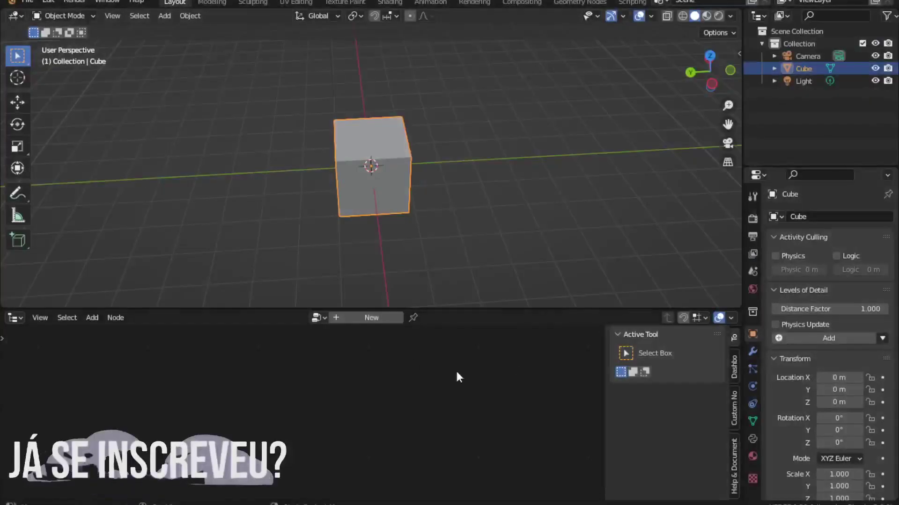
{"action": "mouse_move", "coordinate": [421, 229]}
{"action": "middle_mouse_down"}
{"action": "mouse_move", "coordinate": [426, 191]}
{"action": "mouse_move", "coordinate": [409, 191]}
{"action": "middle_mouse_up"}
{"action": "scroll", "coordinate": [426, 192], "scroll_direction": "down", "scroll_amount": 3}
{"action": "scroll", "coordinate": [409, 191], "scroll_direction": "up", "scroll_amount": 2}
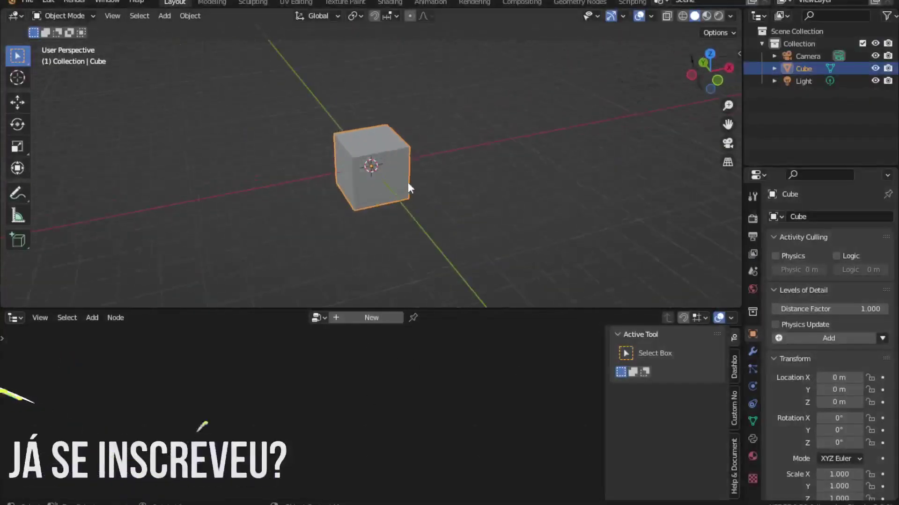
{"action": "scroll", "coordinate": [465, 173], "scroll_direction": "up", "scroll_amount": 1}
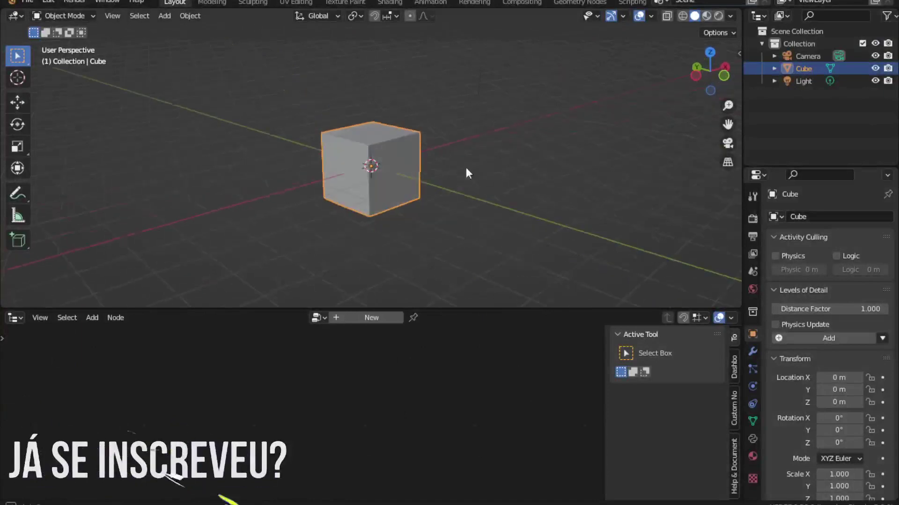
Switch the lower area's editor type to the Logic Node Editor.
{"action": "left_click", "coordinate": [18, 317]}
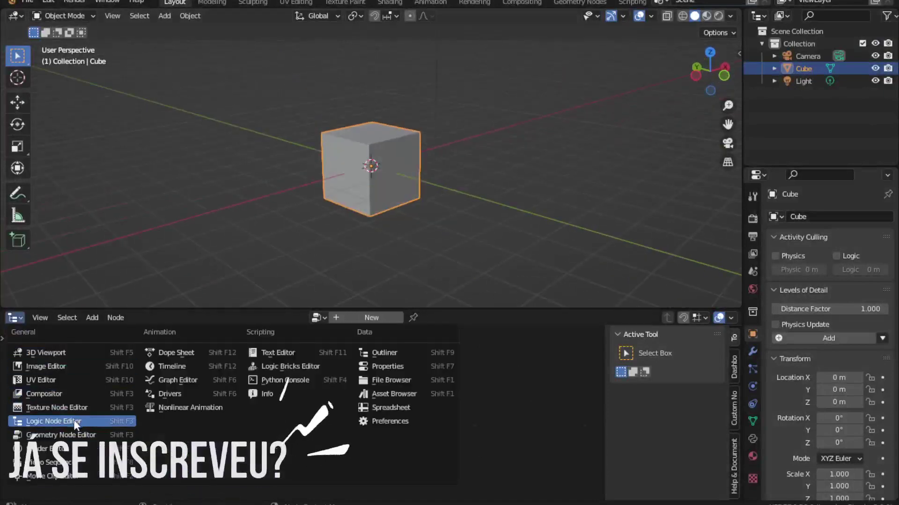
{"action": "left_click", "coordinate": [84, 411]}
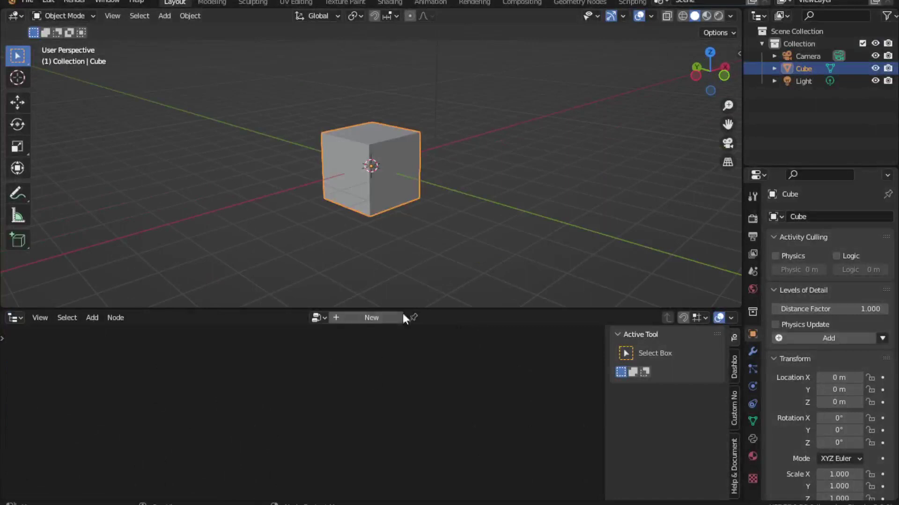
{"action": "scroll", "coordinate": [444, 215], "scroll_direction": "down", "scroll_amount": 3}
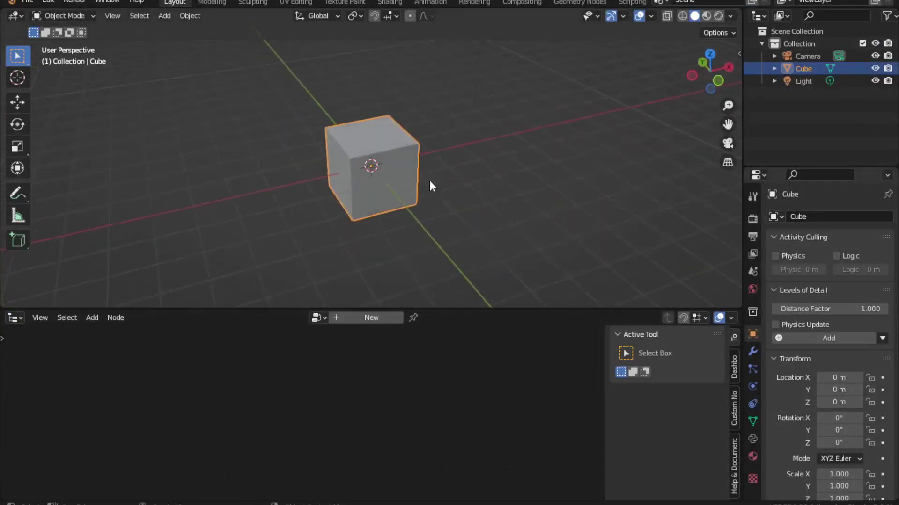
{"action": "scroll", "coordinate": [429, 184], "scroll_direction": "down", "scroll_amount": 2}
Add a plane mesh and scale it up about five times in edit mode.
{"action": "middle_click_drag", "start_coordinate": [437, 191], "coordinate": [372, 215]}
{"action": "key", "text": "shift+a"}
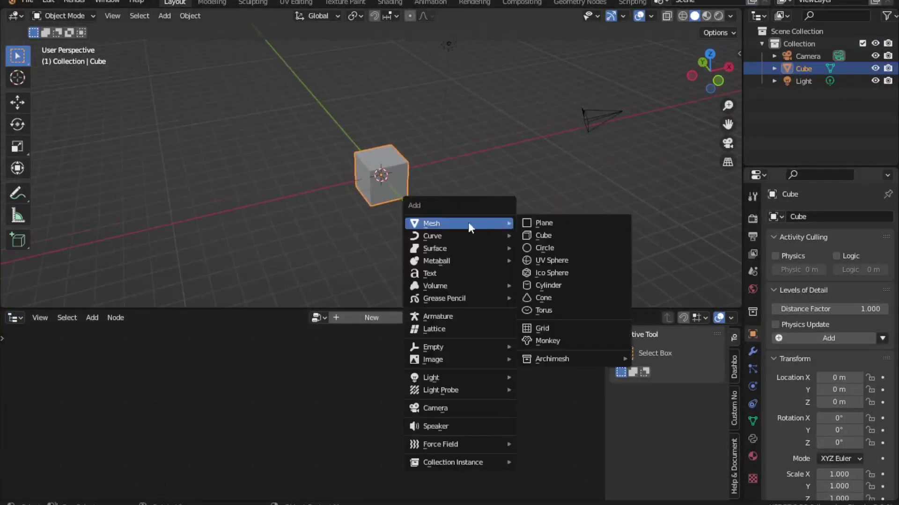
{"action": "left_click", "coordinate": [538, 224]}
{"action": "key", "text": "Tab"}
{"action": "key", "text": "s"}
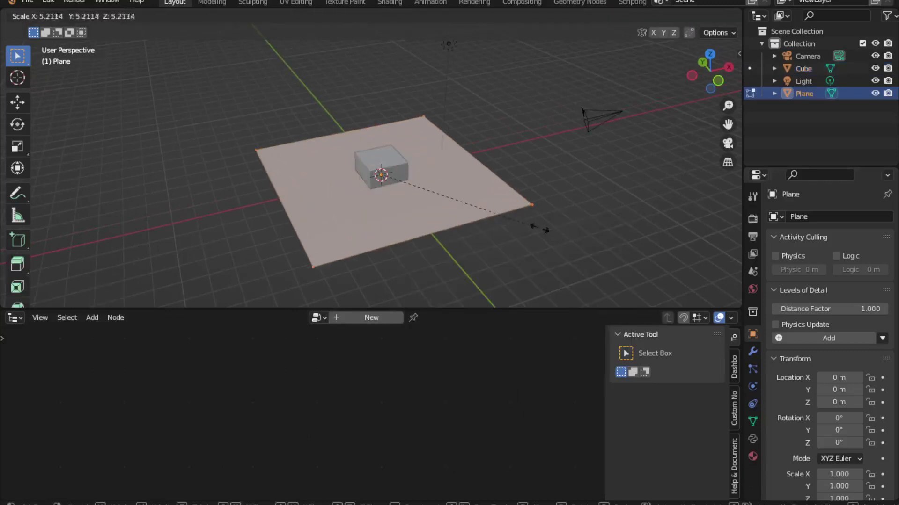
{"action": "left_click", "coordinate": [524, 160]}
Extrude the plane's far edge into an upright wall, outward ledge and downward slope.
{"action": "key", "text": "2"}
{"action": "middle_click_drag", "start_coordinate": [546, 181], "coordinate": [490, 236]}
{"action": "key", "text": "e"}
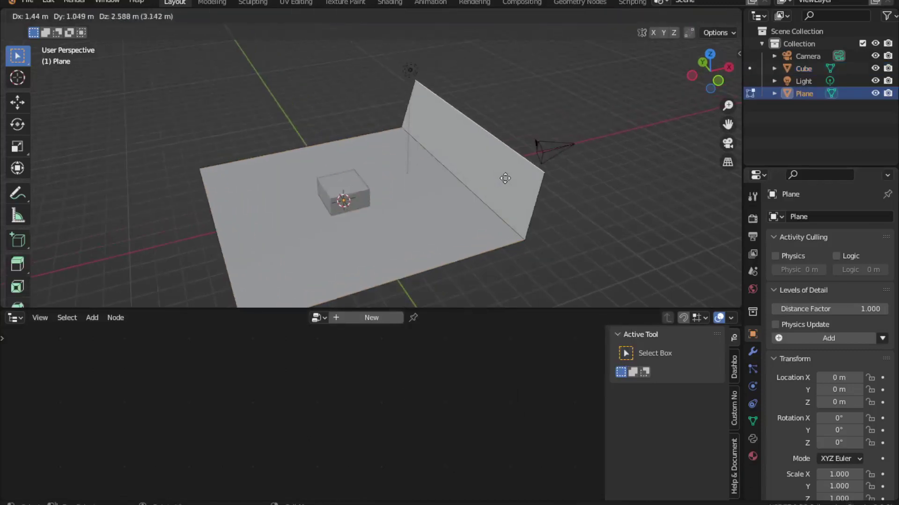
{"action": "left_click", "coordinate": [535, 145]}
{"action": "mouse_move", "coordinate": [535, 145]}
{"action": "middle_mouse_down"}
{"action": "mouse_move", "coordinate": [467, 173]}
{"action": "mouse_move", "coordinate": [505, 168]}
{"action": "middle_mouse_up"}
{"action": "key", "text": "e"}
{"action": "left_click", "coordinate": [557, 169]}
{"action": "key", "text": "e"}
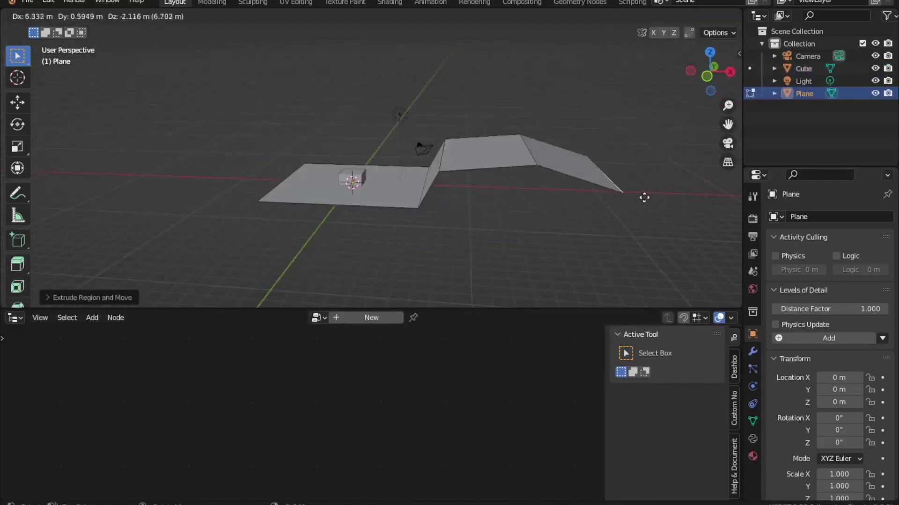
{"action": "left_click", "coordinate": [644, 196]}
Extrude the plane's left edge into a downward flap and return to object mode.
{"action": "middle_click_drag", "start_coordinate": [333, 197], "coordinate": [375, 140]}
{"action": "left_click", "coordinate": [375, 142]}
{"action": "key", "text": "e"}
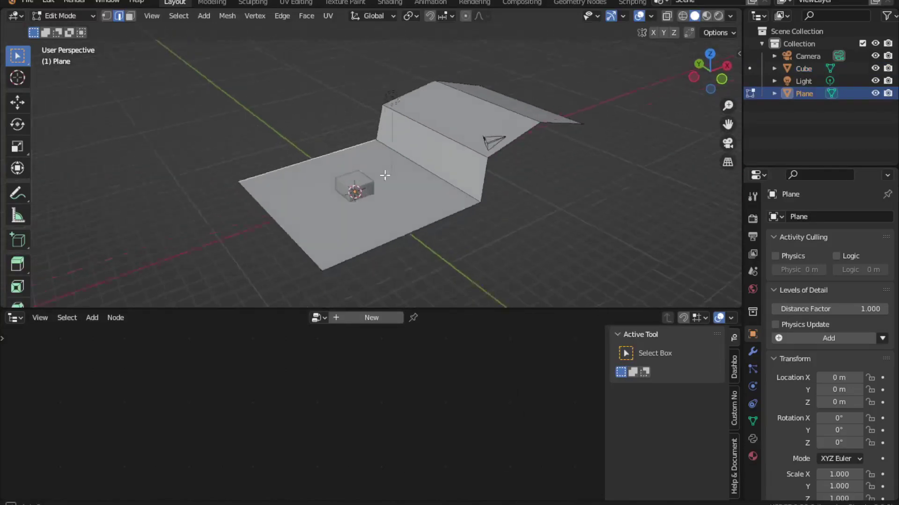
{"action": "left_click", "coordinate": [196, 234]}
{"action": "mouse_move", "coordinate": [196, 234]}
{"action": "middle_mouse_down"}
{"action": "mouse_move", "coordinate": [399, 174]}
{"action": "mouse_move", "coordinate": [296, 144]}
{"action": "mouse_move", "coordinate": [438, 135]}
{"action": "mouse_move", "coordinate": [455, 195]}
{"action": "mouse_move", "coordinate": [428, 189]}
{"action": "mouse_move", "coordinate": [430, 110]}
{"action": "middle_mouse_up"}
{"action": "key", "text": "Tab"}
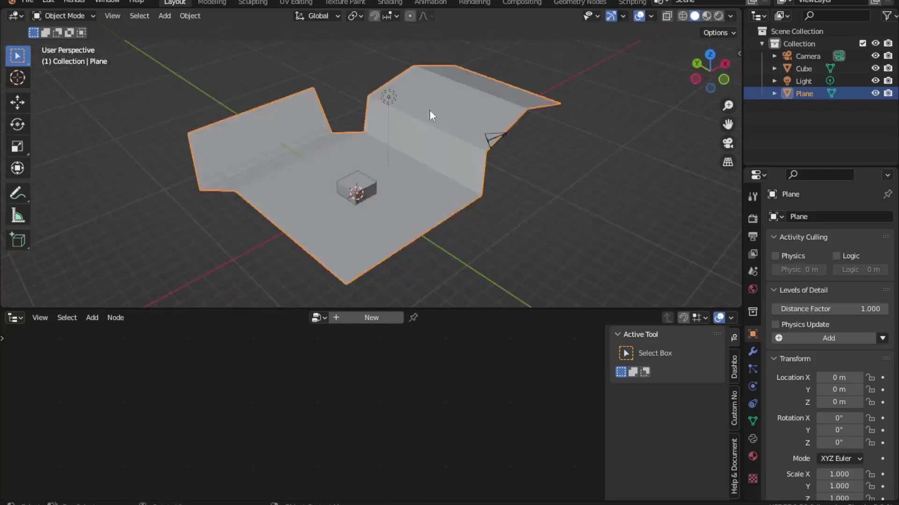
Switch the viewport to Rendered shading.
{"action": "key", "text": "z"}
{"action": "left_click", "coordinate": [454, 38]}
{"action": "scroll", "coordinate": [405, 170], "scroll_direction": "up", "scroll_amount": 3}
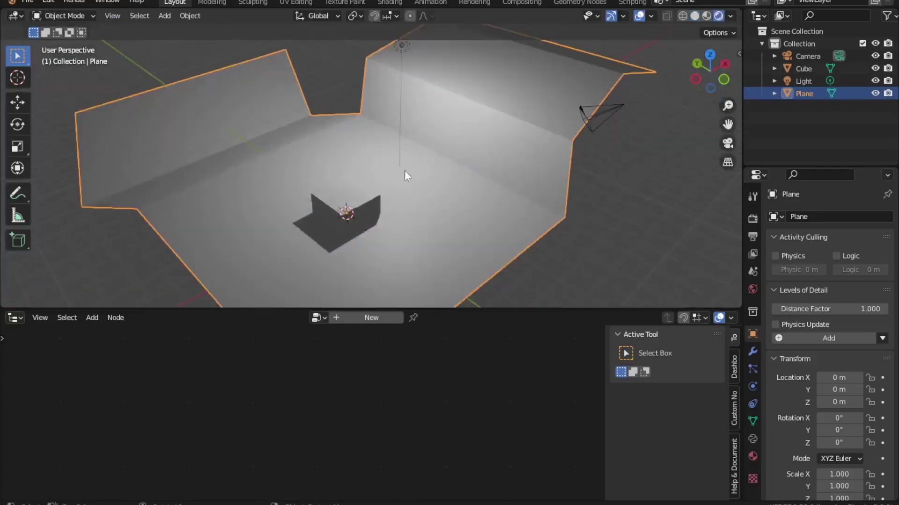
{"action": "scroll", "coordinate": [344, 204], "scroll_direction": "down", "scroll_amount": 3}
Shrink the cube's mesh to about half size (0.52) in edit mode.
{"action": "left_click", "coordinate": [344, 203]}
{"action": "key", "text": "g"}
{"action": "key", "text": "Escape"}
{"action": "key", "text": "Tab"}
{"action": "key", "text": "s"}
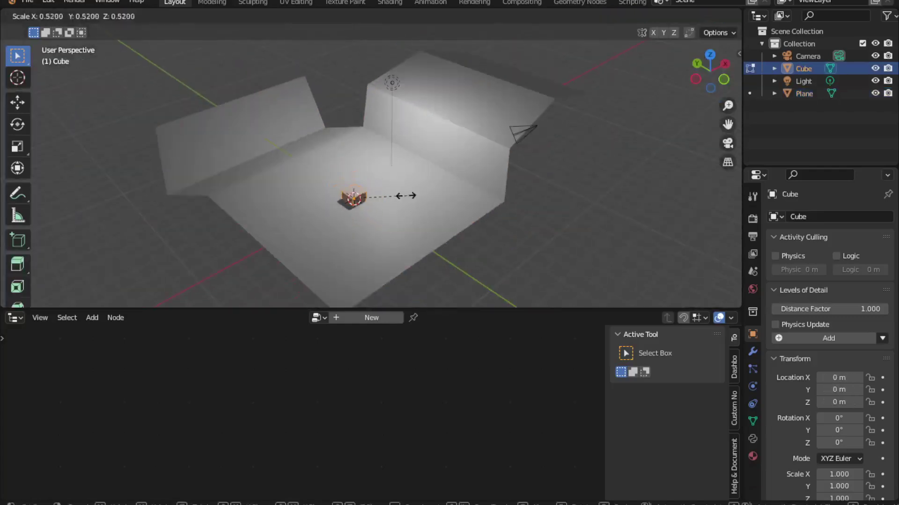
{"action": "left_click", "coordinate": [406, 196]}
{"action": "key", "text": "Tab"}
Move the light to a new position above the scene.
{"action": "left_click", "coordinate": [391, 83]}
{"action": "key", "text": "g"}
{"action": "left_click", "coordinate": [419, 168]}
{"action": "scroll", "coordinate": [419, 168], "scroll_direction": "up", "scroll_amount": 3}
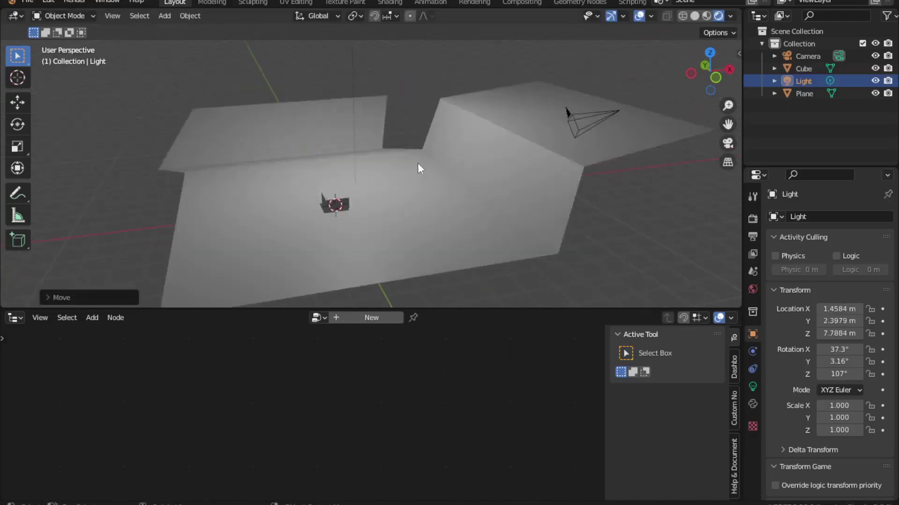
{"action": "scroll", "coordinate": [418, 168], "scroll_direction": "down", "scroll_amount": 2}
With the cube selected, create a new logic node tree named NodeTree.
{"action": "left_click", "coordinate": [363, 214]}
{"action": "left_click", "coordinate": [337, 204]}
{"action": "middle_click_drag", "start_coordinate": [381, 196], "coordinate": [417, 189]}
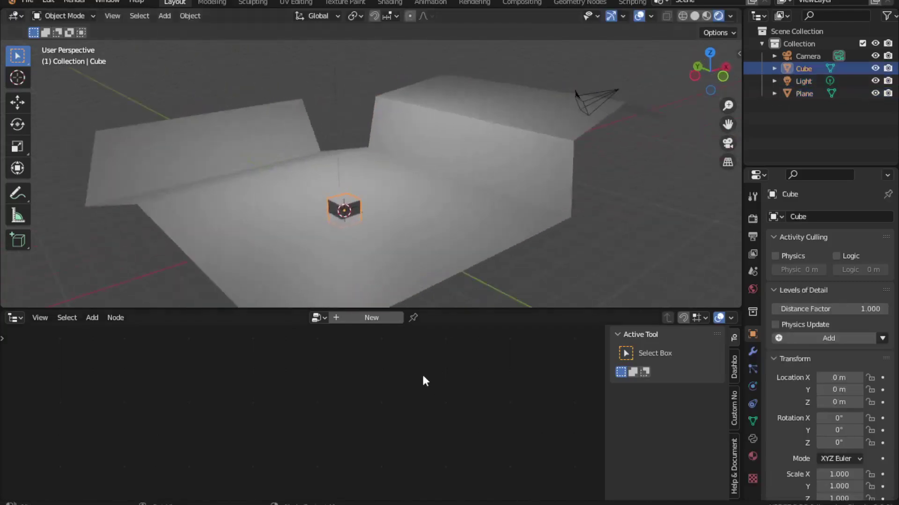
{"action": "left_click", "coordinate": [365, 318]}
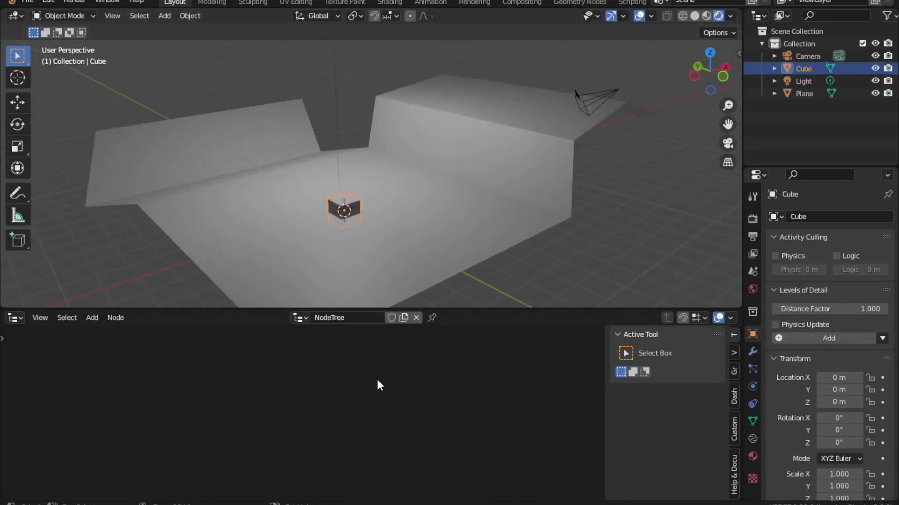
Maximize the empty Logic Node Editor to fill the window with Ctrl+Space.
{"action": "key", "text": "ctrl+space"}
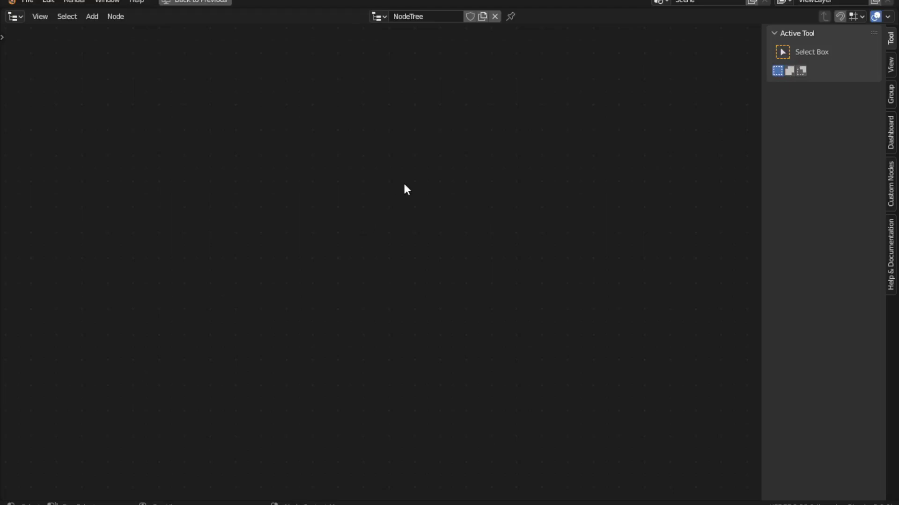
{"action": "key", "text": "ctrl+space"}
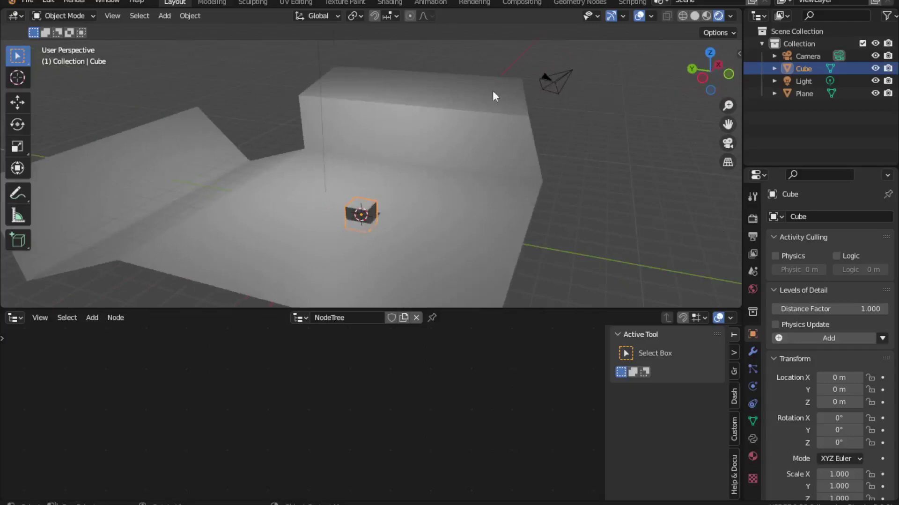
{"action": "middle_click_drag", "start_coordinate": [534, 241], "coordinate": [454, 114]}
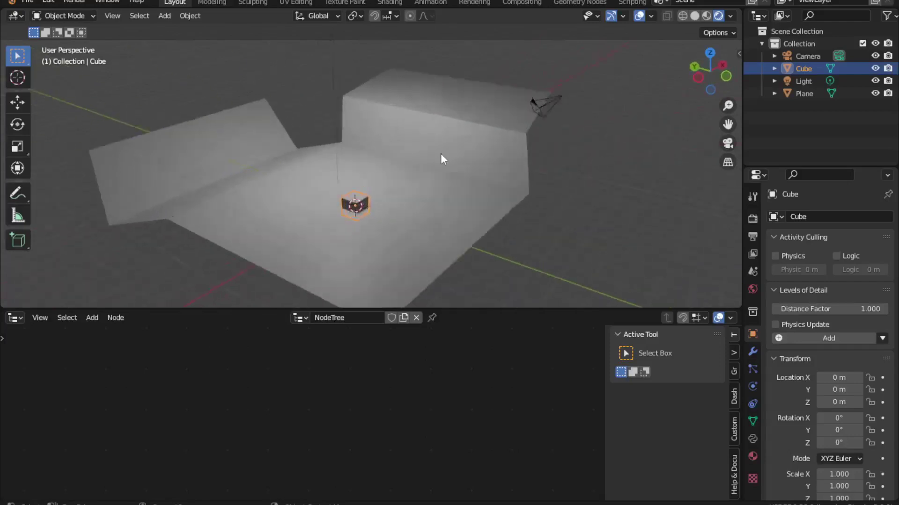
{"action": "key", "text": "ctrl+space"}
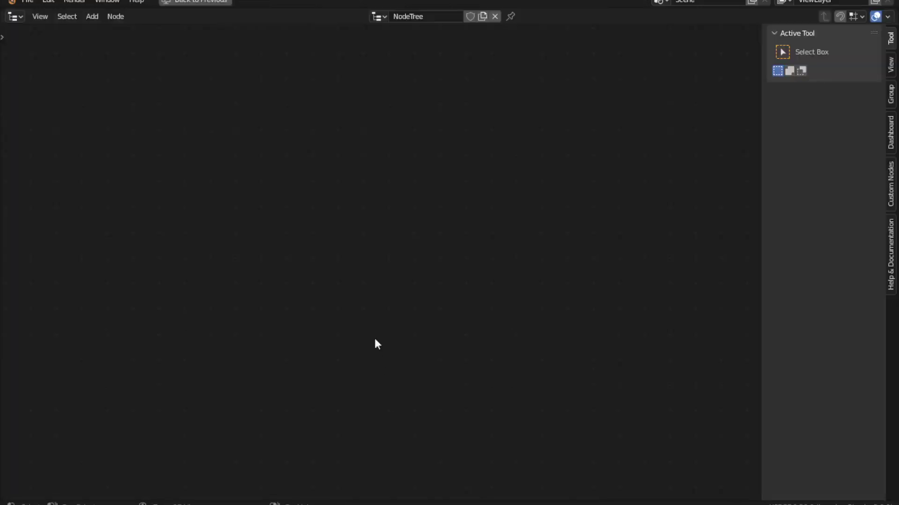
{"action": "key", "text": "shift+a"}
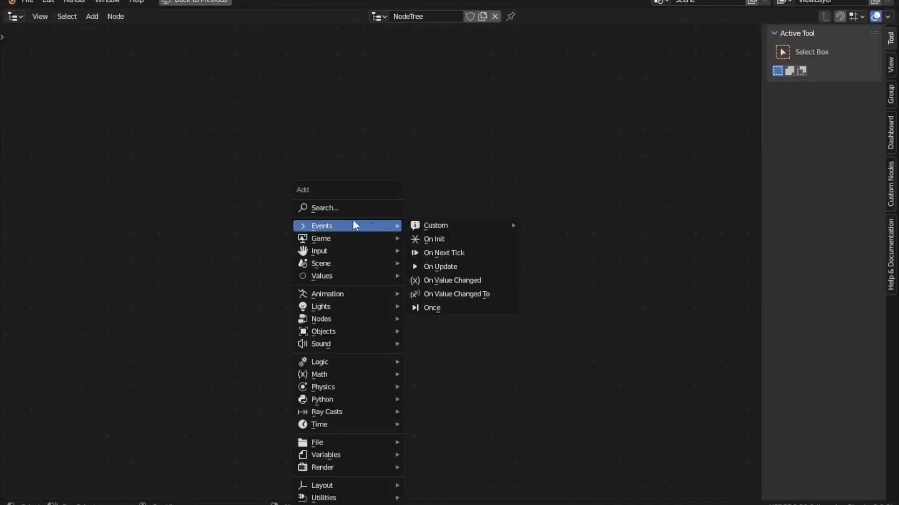
Search 'mouse' to add a Mouse Ray node and position it on the canvas.
{"action": "left_click", "coordinate": [335, 209]}
{"action": "type", "text": "mouse"}
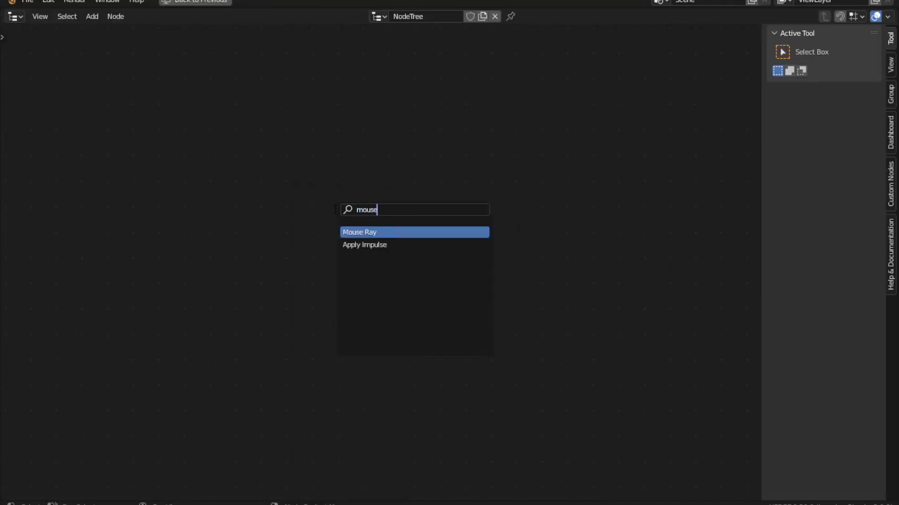
{"action": "key", "text": "Return"}
{"action": "left_click", "coordinate": [380, 234]}
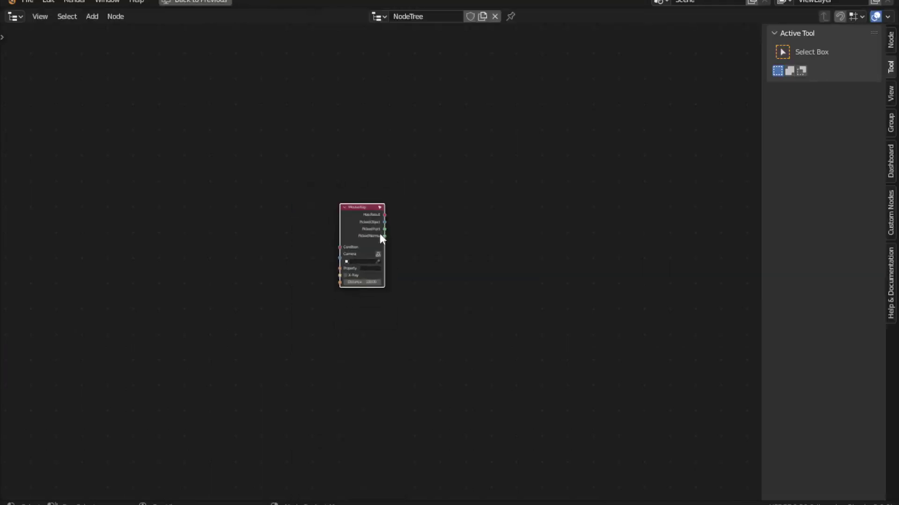
{"action": "scroll", "coordinate": [380, 234], "scroll_direction": "up", "scroll_amount": 4}
{"action": "scroll", "coordinate": [530, 326], "scroll_direction": "up", "scroll_amount": 2}
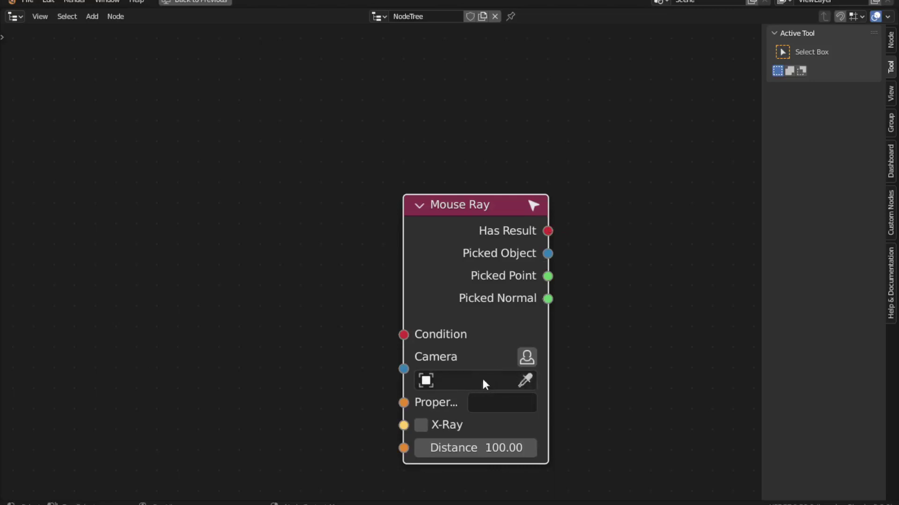
{"action": "middle_click_drag", "start_coordinate": [328, 380], "coordinate": [347, 383]}
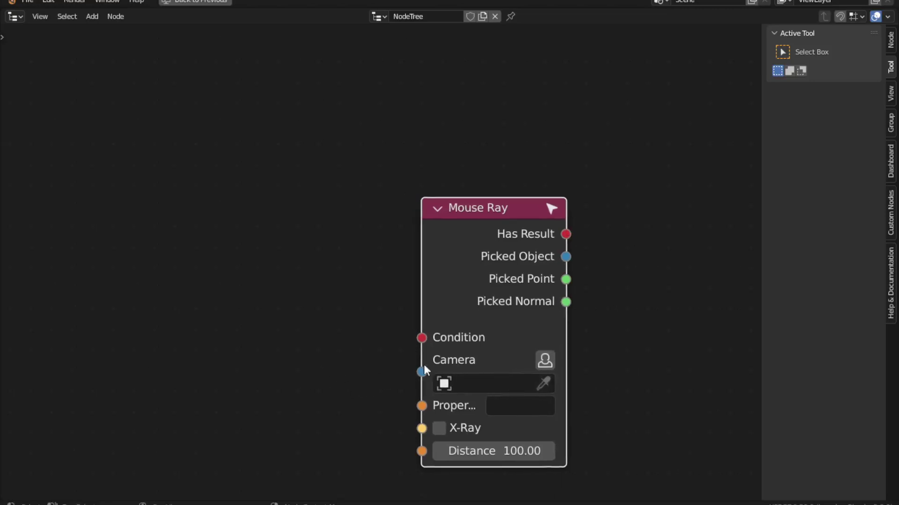
{"action": "left_click_drag", "start_coordinate": [474, 213], "coordinate": [480, 215]}
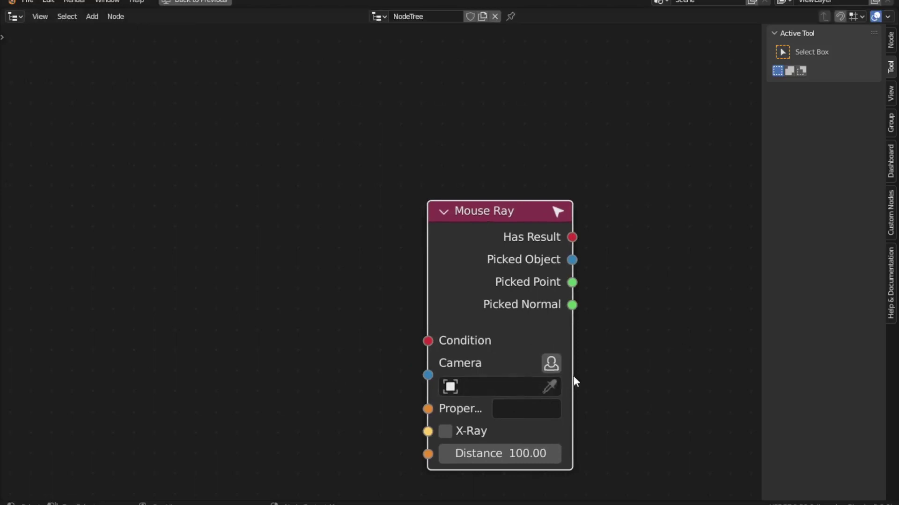
Dismiss the Mouse Ray camera object list and start a new node search.
{"action": "key", "text": "shift+a"}
{"action": "left_click", "coordinate": [484, 388]}
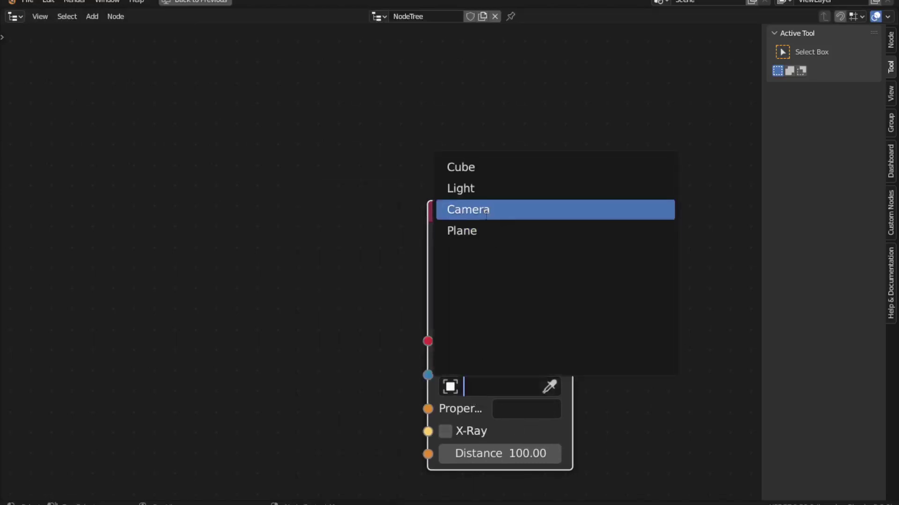
{"action": "key", "text": "Escape"}
{"action": "key", "text": "shift+a"}
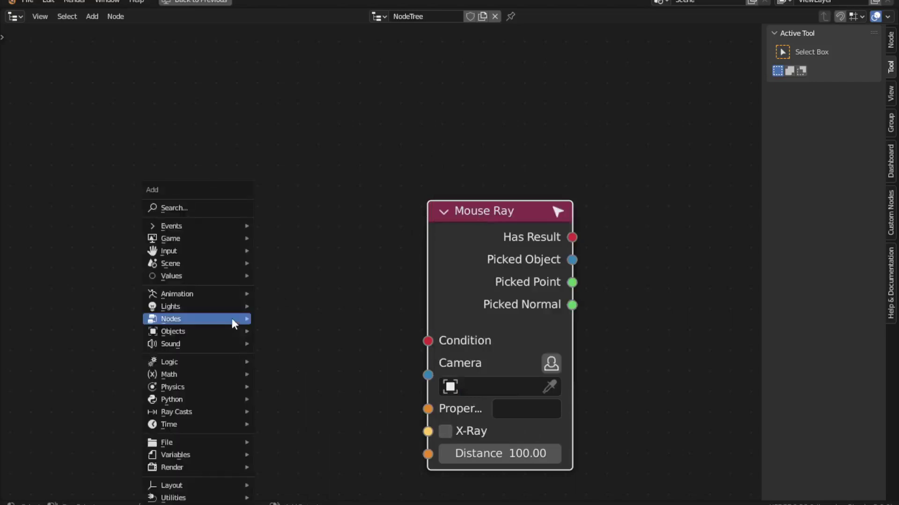
{"action": "left_click", "coordinate": [174, 201]}
Add an Active Camera node and link it to the Mouse Ray's Camera input.
{"action": "type", "text": "came"}
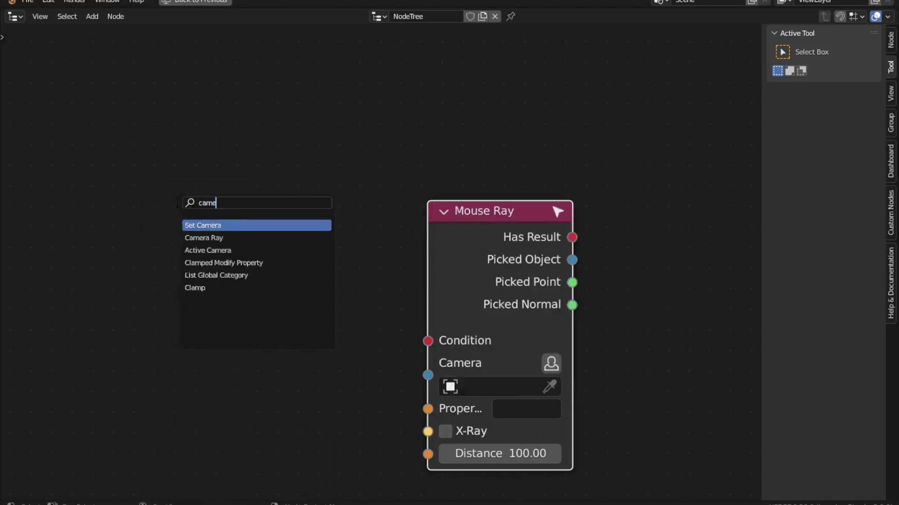
{"action": "type", "text": "r"}
{"action": "key", "text": "Down"}
{"action": "key", "text": "Down"}
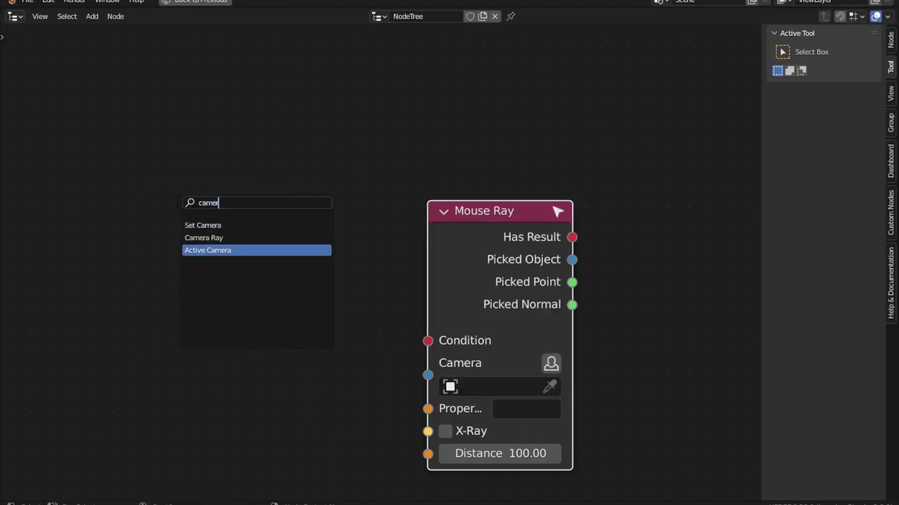
{"action": "key", "text": "Return"}
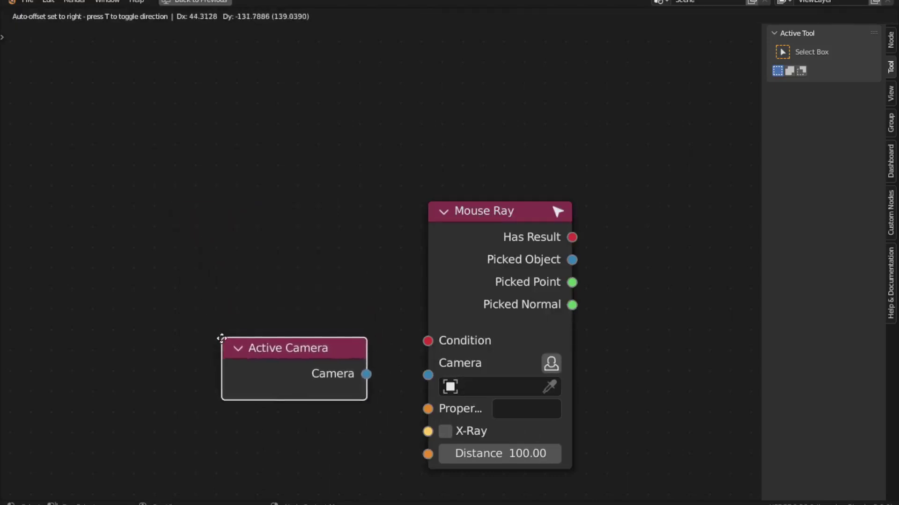
{"action": "left_click", "coordinate": [221, 338]}
{"action": "scroll", "coordinate": [409, 431], "scroll_direction": "up", "scroll_amount": 2}
{"action": "left_click_drag", "start_coordinate": [365, 416], "coordinate": [446, 415]}
{"action": "scroll", "coordinate": [468, 410], "scroll_direction": "down", "scroll_amount": 1}
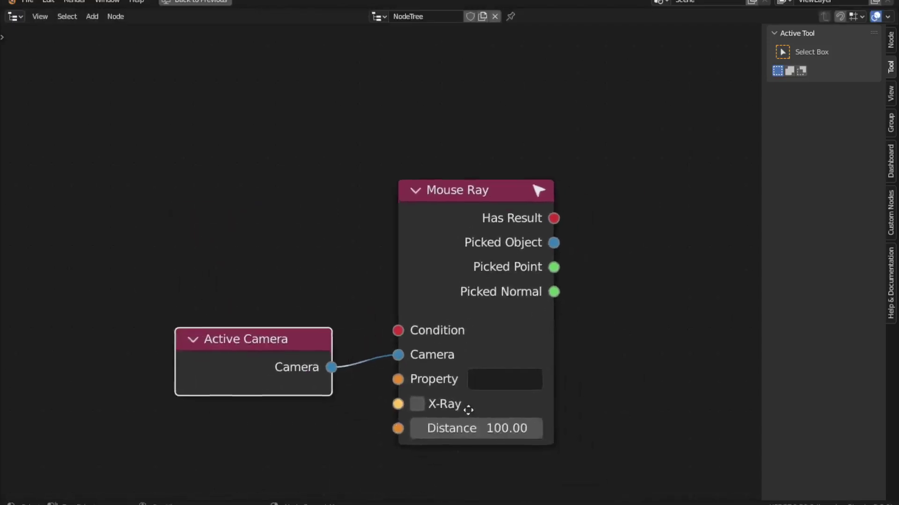
{"action": "left_click_drag", "start_coordinate": [459, 185], "coordinate": [482, 176]}
{"action": "middle_click_drag", "start_coordinate": [562, 394], "coordinate": [539, 383]}
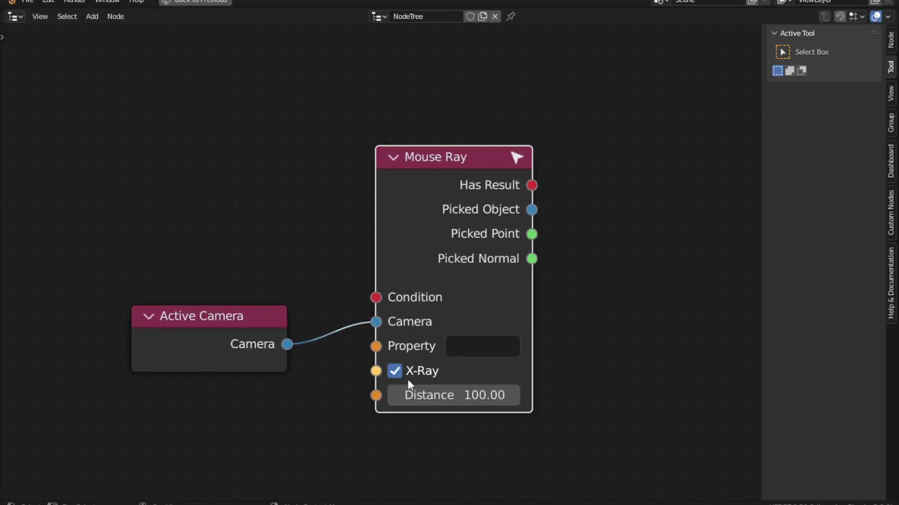
Restore the full layout so the 3D scene shows beside the node editor.
{"action": "key", "text": "ctrl+space"}
{"action": "scroll", "coordinate": [391, 264], "scroll_direction": "up", "scroll_amount": 3}
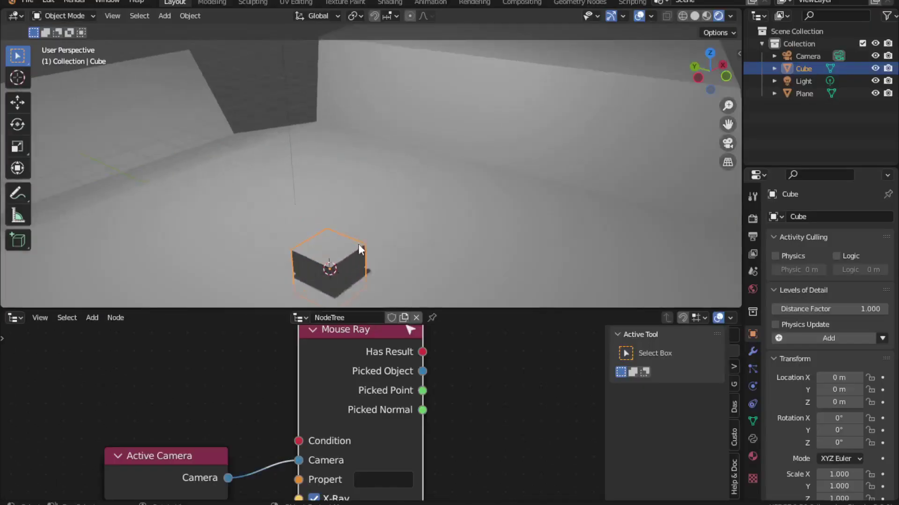
{"action": "scroll", "coordinate": [358, 243], "scroll_direction": "up", "scroll_amount": 2}
{"action": "key", "text": "g"}
{"action": "key", "text": "Escape"}
{"action": "scroll", "coordinate": [375, 435], "scroll_direction": "down", "scroll_amount": 1, "text": "shift"}
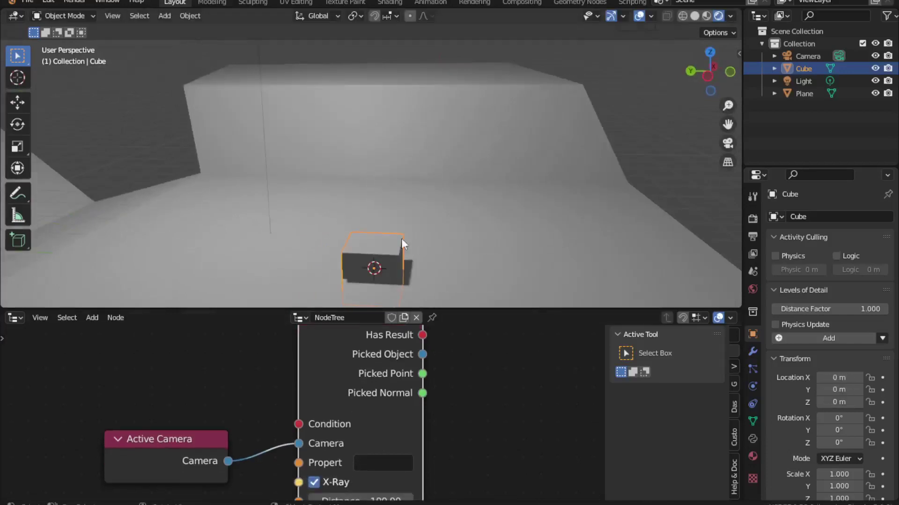
{"action": "scroll", "coordinate": [371, 466], "scroll_direction": "down", "scroll_amount": 1, "text": "shift"}
{"action": "scroll", "coordinate": [362, 409], "scroll_direction": "down", "scroll_amount": 3, "text": "shift"}
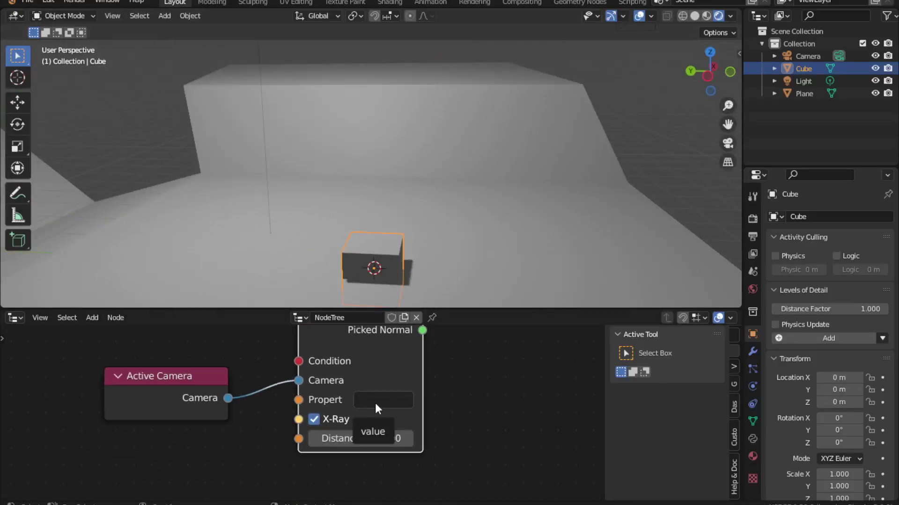
Set the Mouse Ray node's Property field to 'ground'.
{"action": "left_click", "coordinate": [375, 403]}
{"action": "type", "text": "ground"}
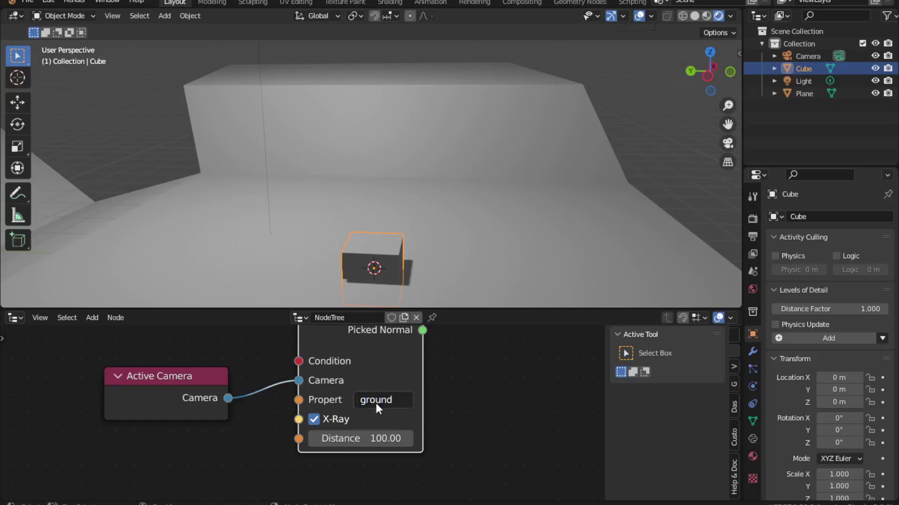
{"action": "key", "text": "Return"}
{"action": "scroll", "coordinate": [374, 408], "scroll_direction": "down", "scroll_amount": 1}
{"action": "scroll", "coordinate": [410, 397], "scroll_direction": "down", "scroll_amount": 1}
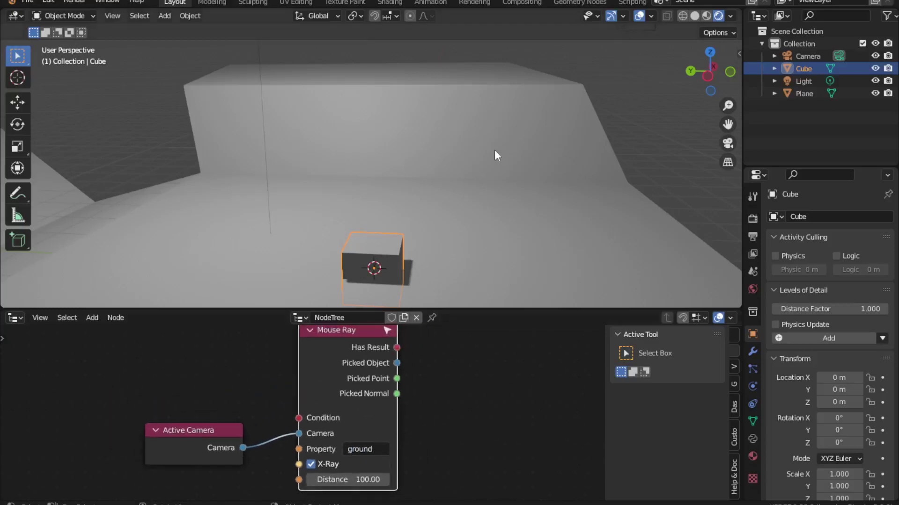
{"action": "left_click", "coordinate": [512, 141]}
Add a game property named 'ground' to the Plane in its Game Object settings.
{"action": "key", "text": "g"}
{"action": "right_click", "coordinate": [448, 111]}
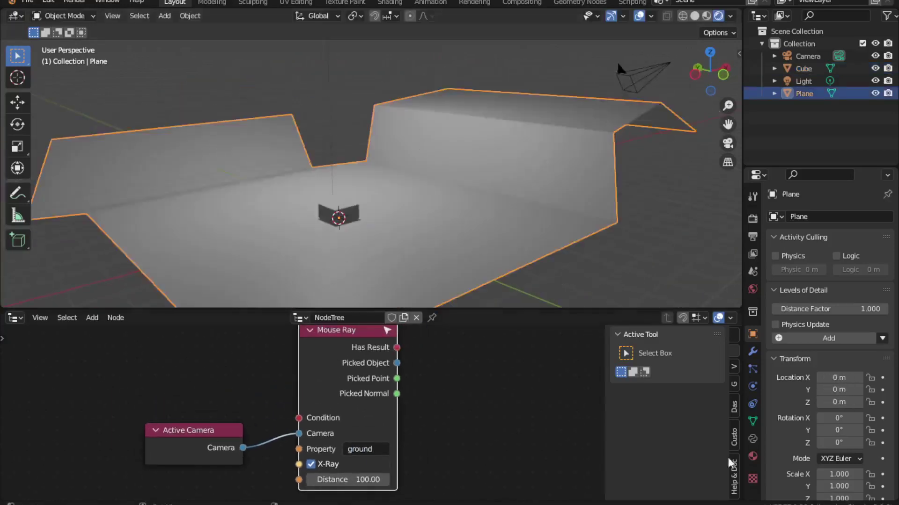
{"action": "left_click", "coordinate": [753, 439]}
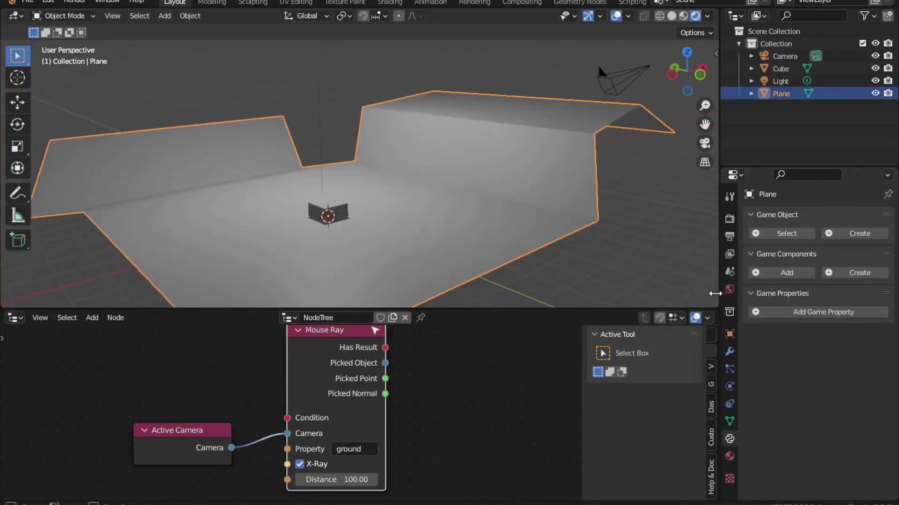
{"action": "left_click_drag", "start_coordinate": [742, 291], "coordinate": [664, 296]}
{"action": "left_click", "coordinate": [778, 312]}
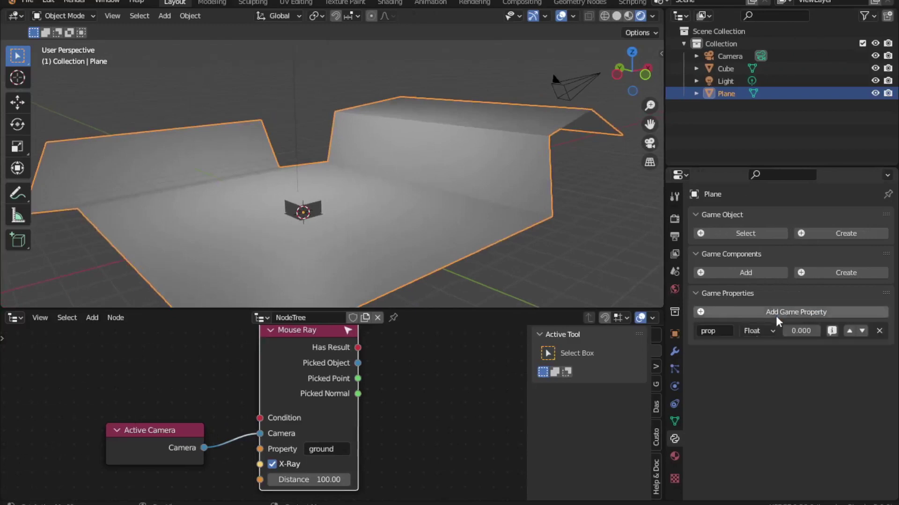
{"action": "double_click", "coordinate": [708, 331]}
{"action": "type", "text": "ground"}
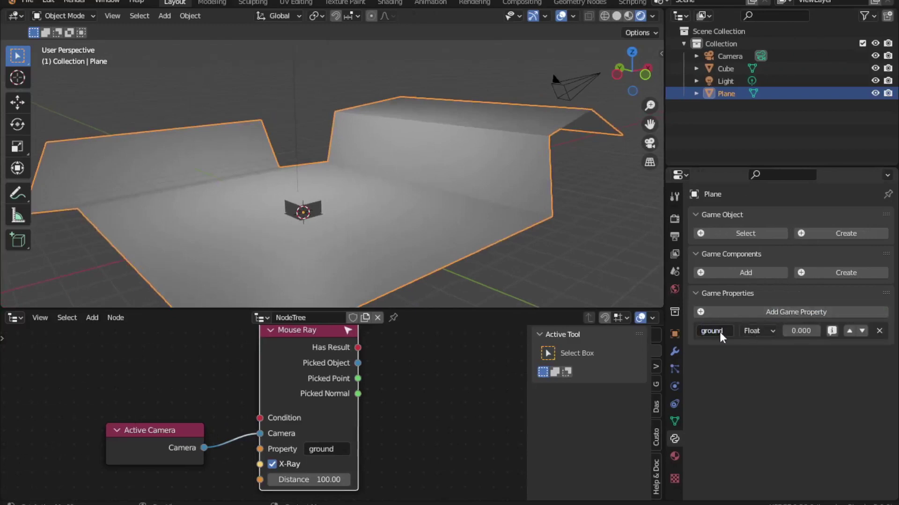
{"action": "key", "text": "Return"}
{"action": "key", "text": "g"}
{"action": "key", "text": "Escape"}
{"action": "middle_click_drag", "start_coordinate": [362, 419], "coordinate": [340, 424]}
Maximize the node editor and rearrange the Active Camera and Mouse Ray nodes.
{"action": "key", "text": "ctrl+space"}
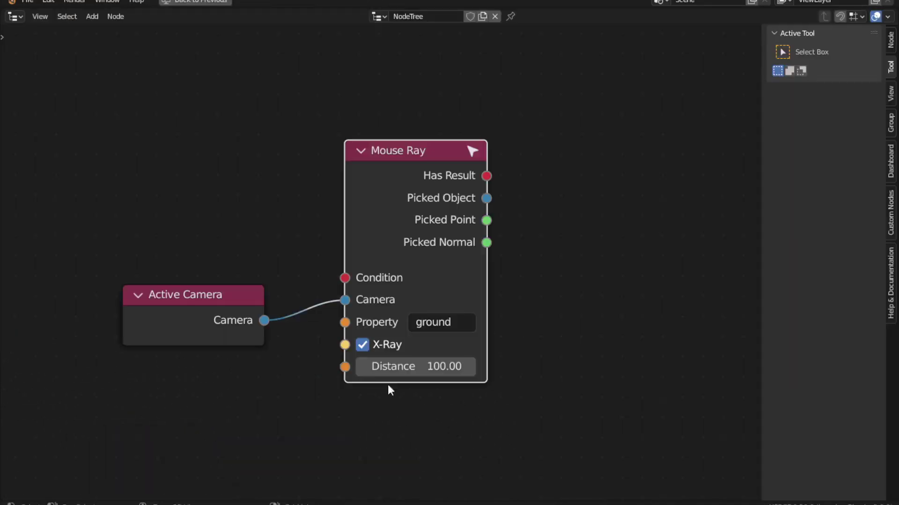
{"action": "left_click", "coordinate": [245, 327]}
{"action": "left_click_drag", "start_coordinate": [245, 327], "coordinate": [226, 304]}
{"action": "left_click", "coordinate": [451, 187]}
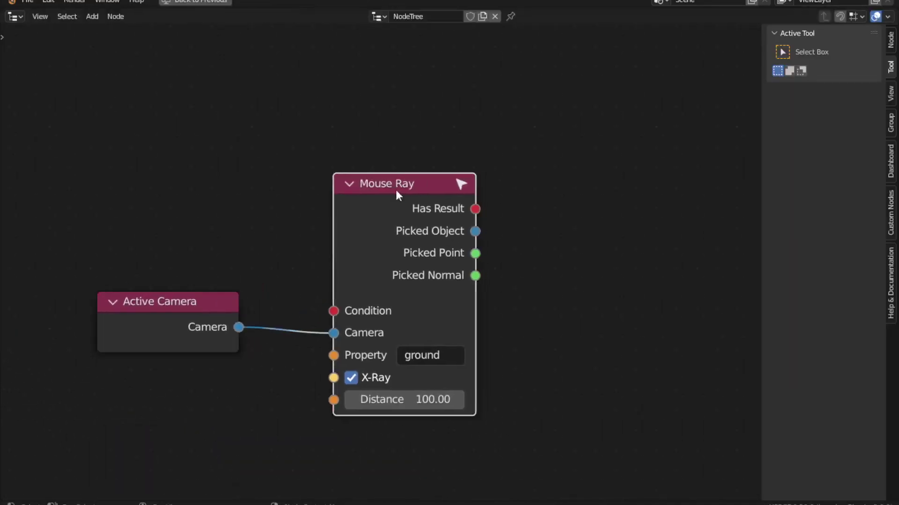
{"action": "middle_click_drag", "start_coordinate": [451, 188], "coordinate": [491, 217]}
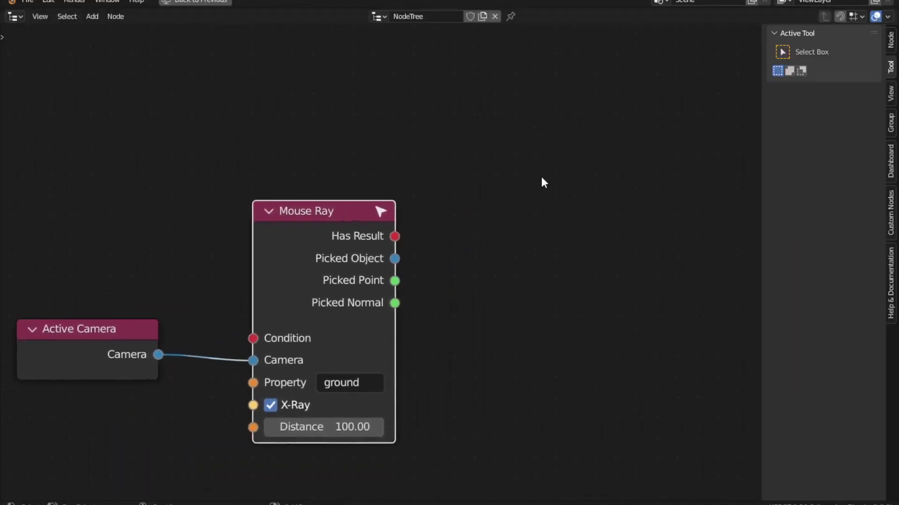
Browse the Add menu's Objects > Data list to find Set Position / Rotation / Scale.
{"action": "key", "text": "shift+a"}
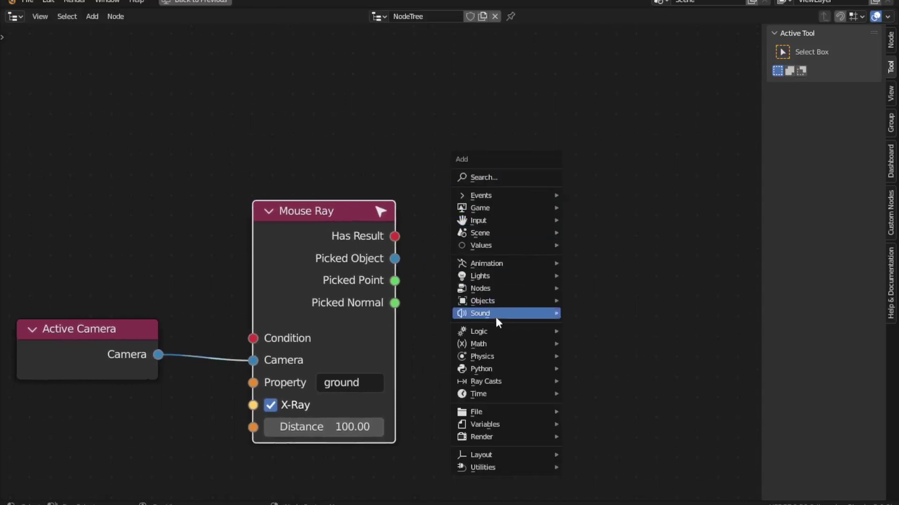
{"action": "mouse_move", "coordinate": [498, 301]}
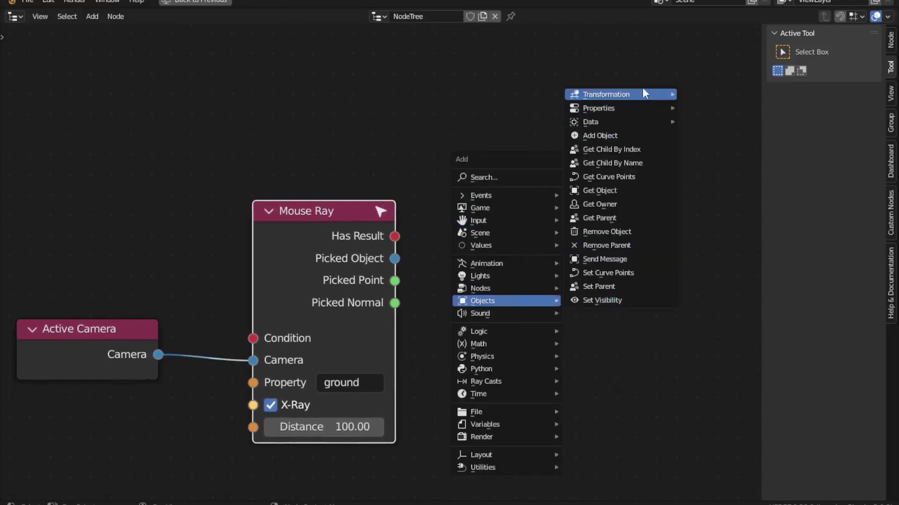
{"action": "mouse_move", "coordinate": [639, 94]}
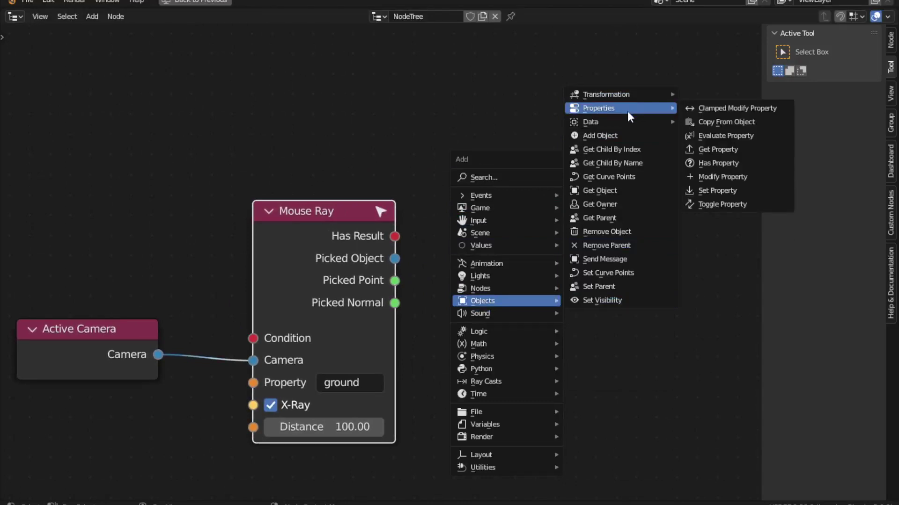
{"action": "mouse_move", "coordinate": [623, 123]}
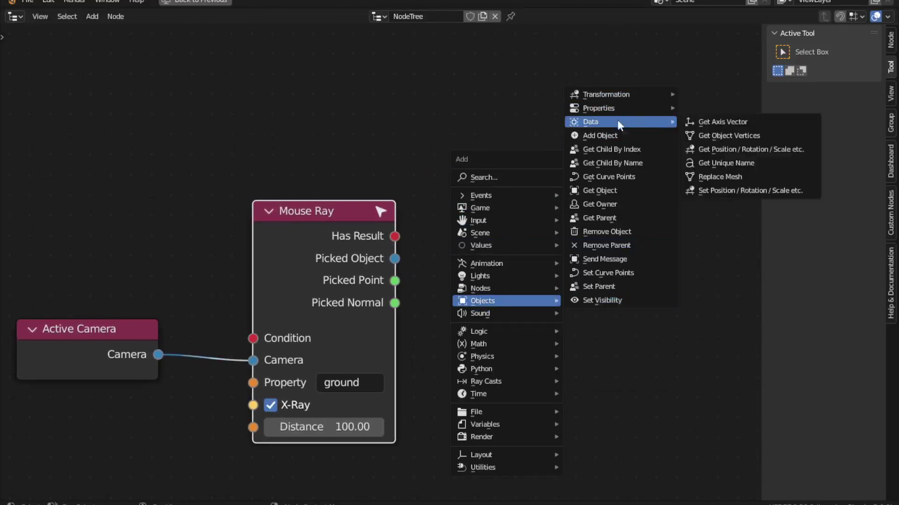
Add a Set Position node right of Mouse Ray and set it to act on its owner.
{"action": "left_click", "coordinate": [745, 191]}
{"action": "left_click", "coordinate": [541, 196]}
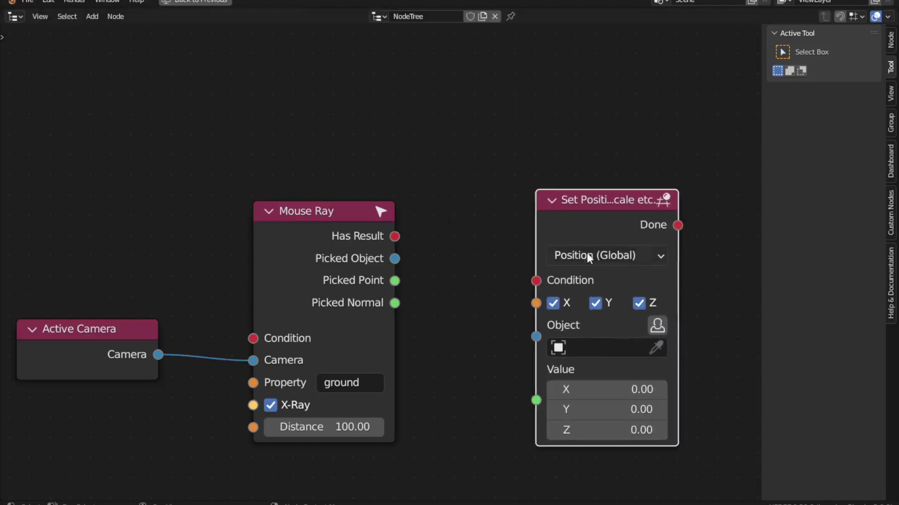
{"action": "left_click_drag", "start_coordinate": [589, 234], "coordinate": [580, 220]}
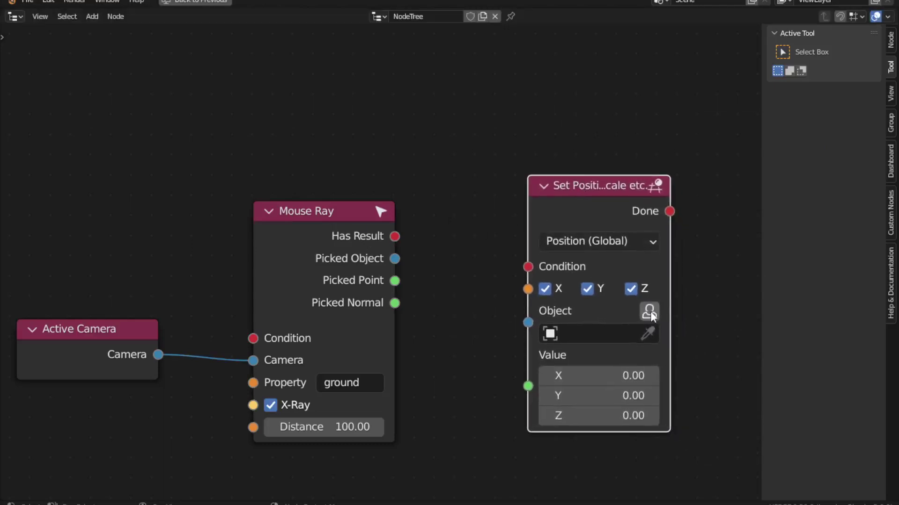
{"action": "left_click", "coordinate": [651, 313]}
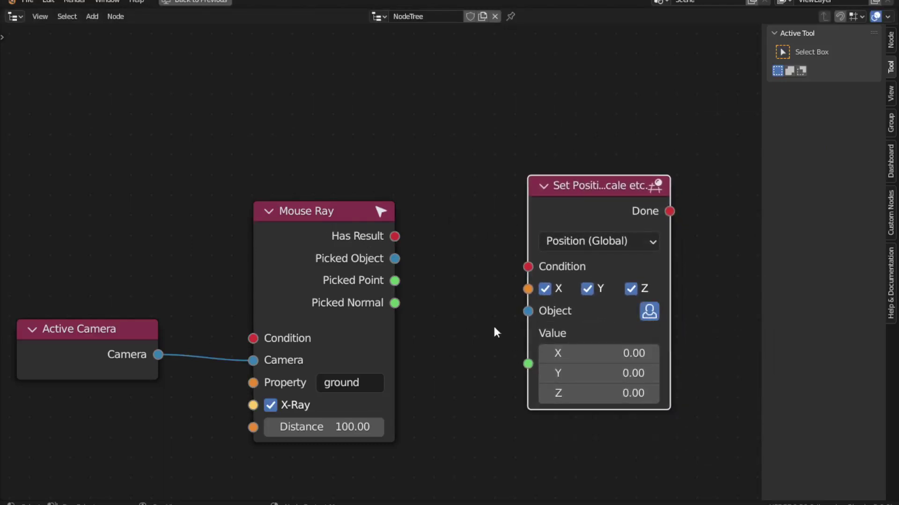
Wire Mouse Ray's Picked Point into Value and Has Result into Condition of Set Position.
{"action": "left_click", "coordinate": [394, 283]}
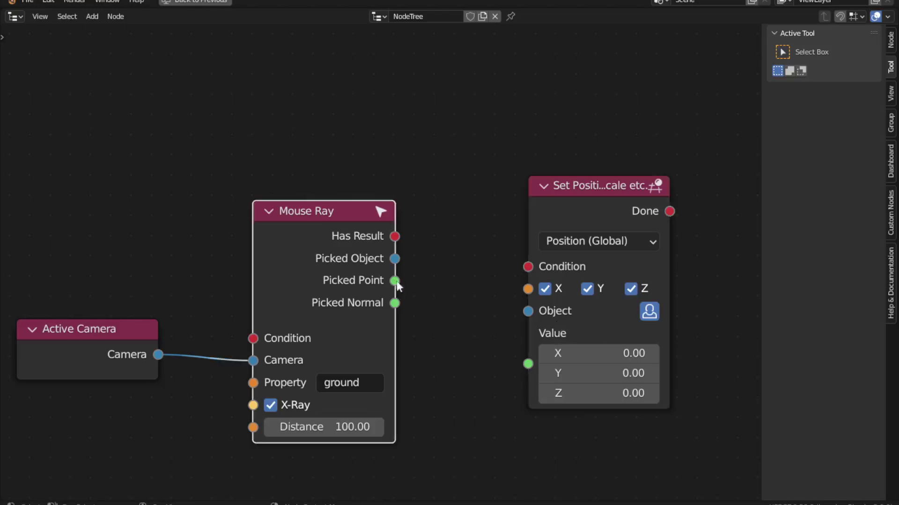
{"action": "left_click_drag", "start_coordinate": [395, 281], "coordinate": [528, 364]}
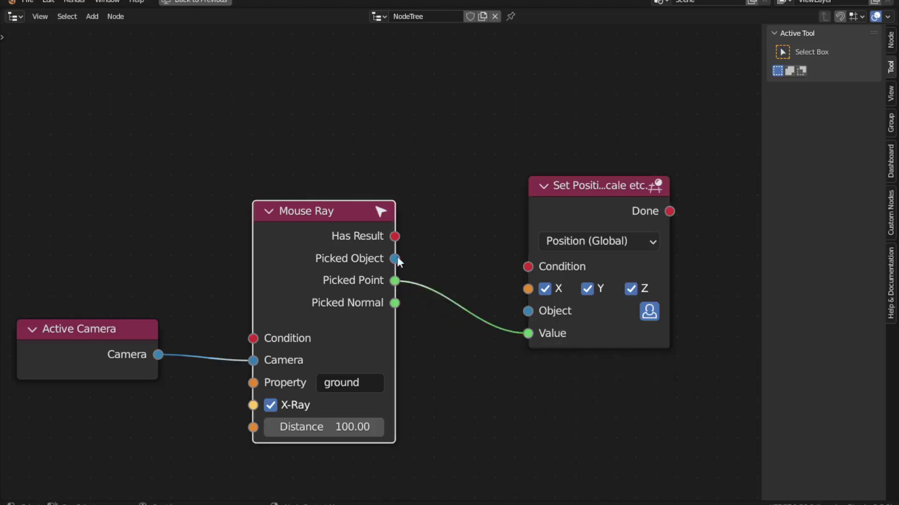
{"action": "left_click_drag", "start_coordinate": [395, 237], "coordinate": [528, 267]}
{"action": "left_click_drag", "start_coordinate": [635, 197], "coordinate": [577, 218]}
Tidy the node tree by moving the Active Camera node down and making room on the left.
{"action": "mouse_move", "coordinate": [448, 319]}
{"action": "middle_mouse_down"}
{"action": "mouse_move", "coordinate": [571, 317]}
{"action": "mouse_move", "coordinate": [549, 314]}
{"action": "middle_mouse_up"}
{"action": "middle_click_drag", "start_coordinate": [471, 297], "coordinate": [479, 309]}
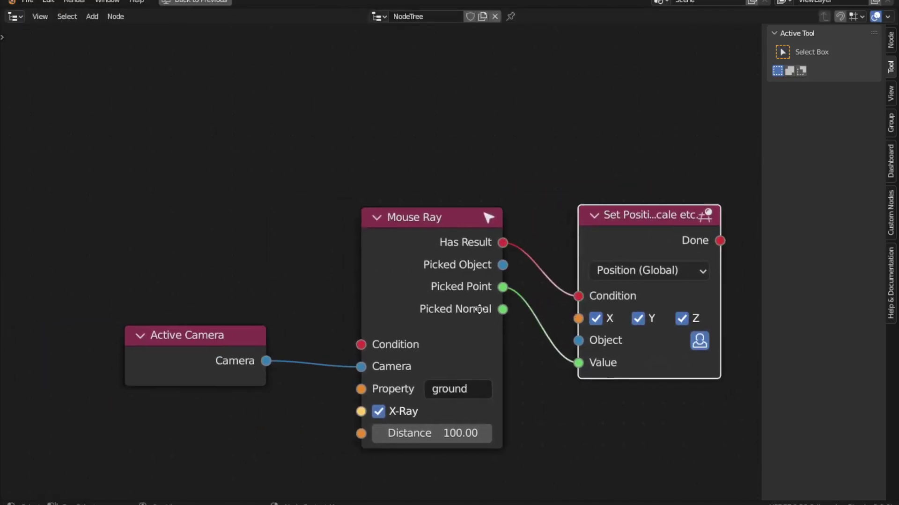
{"action": "left_click_drag", "start_coordinate": [254, 328], "coordinate": [265, 349]}
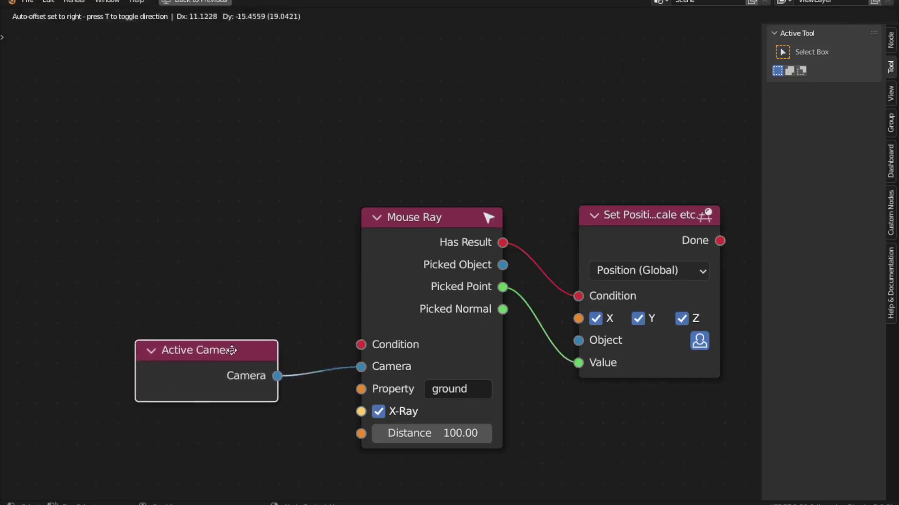
{"action": "left_click", "coordinate": [363, 325]}
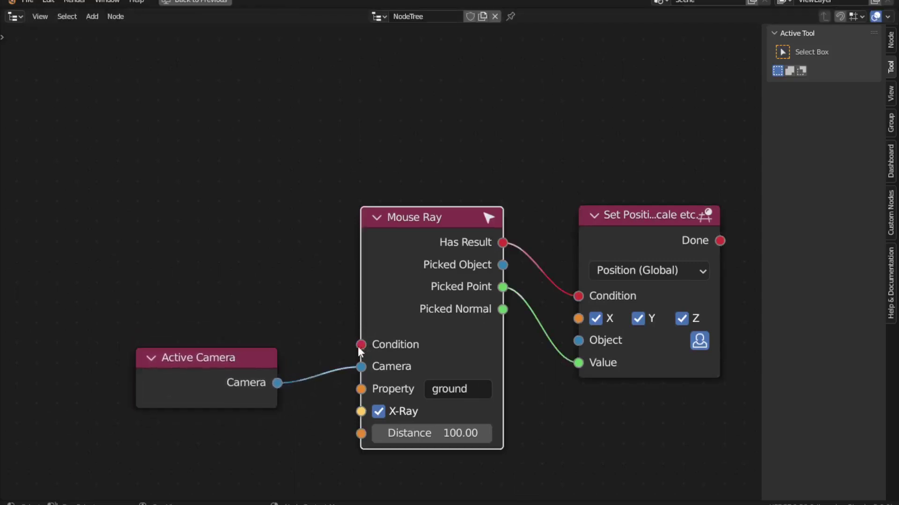
{"action": "middle_click_drag", "start_coordinate": [226, 175], "coordinate": [282, 180]}
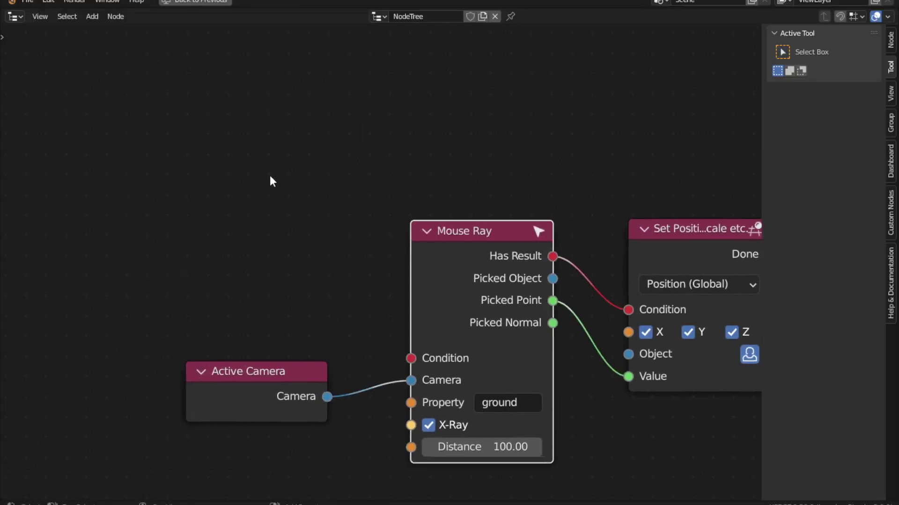
Add an On Update event node left of Mouse Ray and link it to Mouse Ray's Condition.
{"action": "key", "text": "shift+a"}
{"action": "mouse_move", "coordinate": [213, 69]}
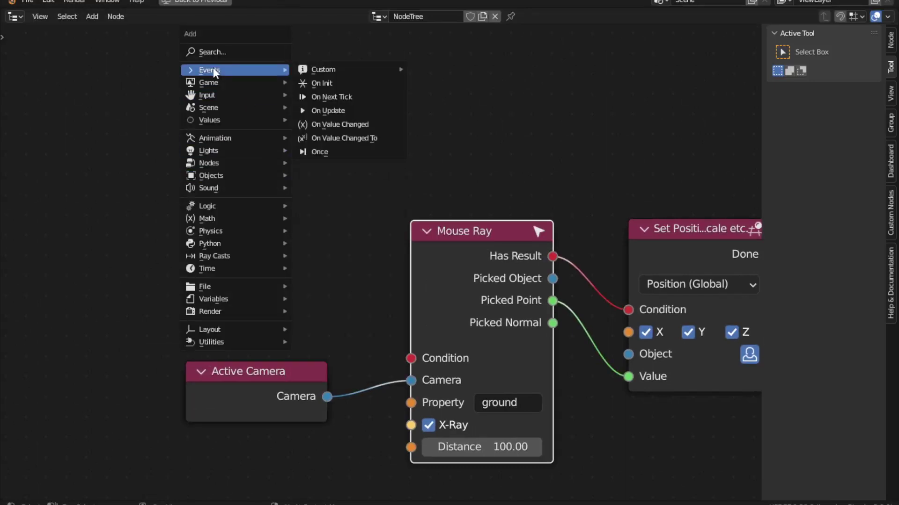
{"action": "left_click", "coordinate": [328, 111]}
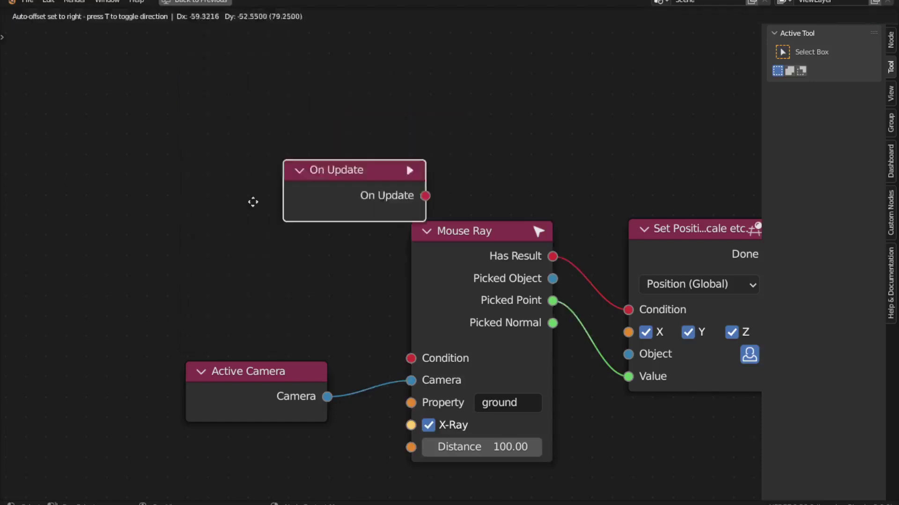
{"action": "left_click", "coordinate": [302, 257]}
{"action": "left_click_drag", "start_coordinate": [329, 265], "coordinate": [411, 359]}
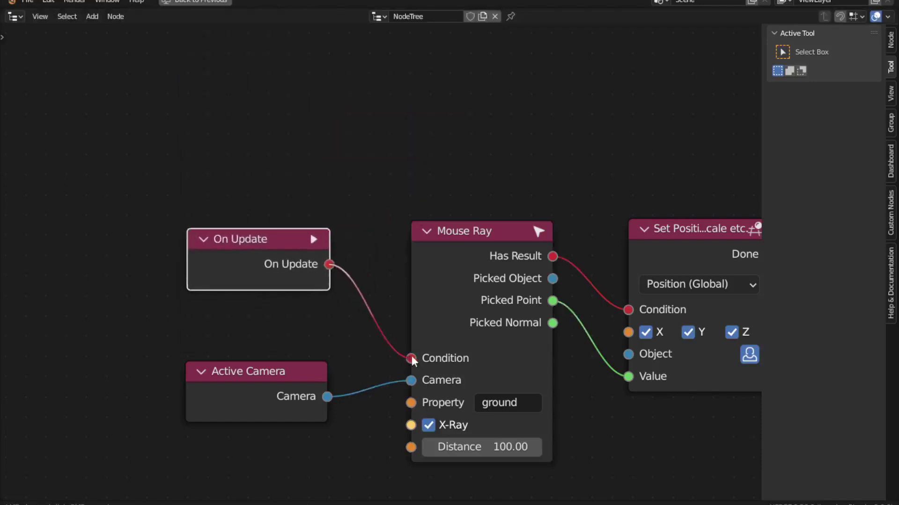
Frame the whole node tree with Home, then restore the split layout with the 3D viewport.
{"action": "left_click", "coordinate": [478, 232]}
{"action": "key", "text": "Home"}
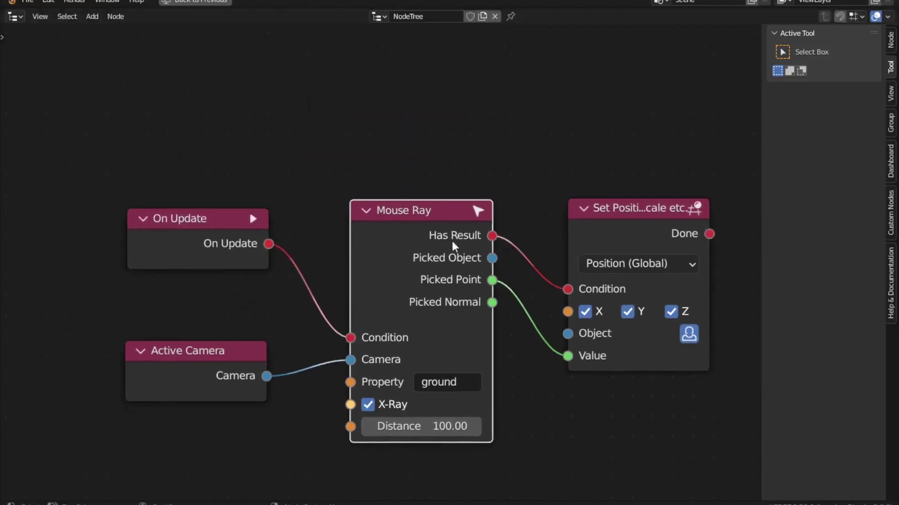
{"action": "left_click", "coordinate": [657, 230]}
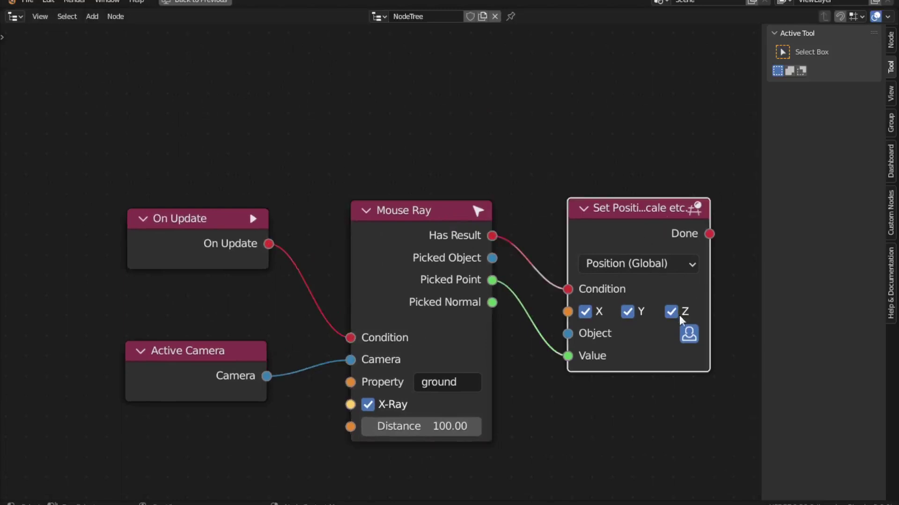
{"action": "key", "text": "ctrl+space"}
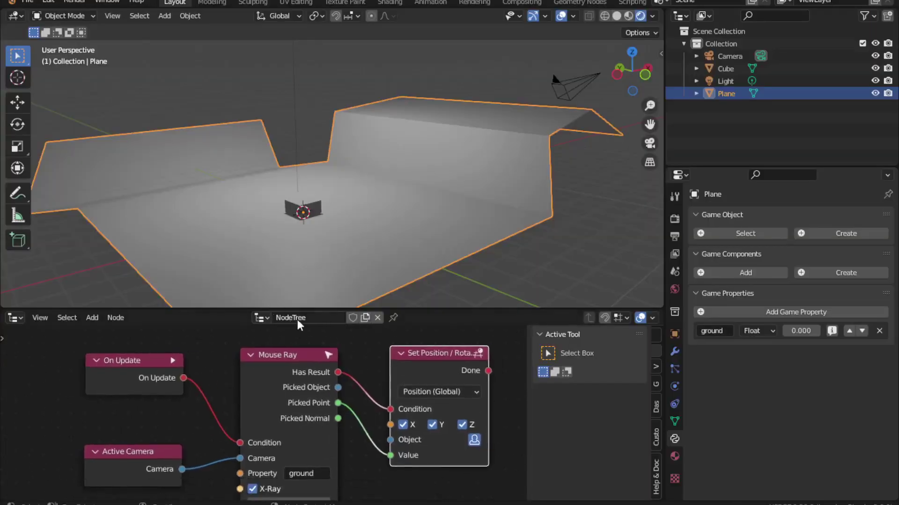
Select the Cube and apply the NodeTree to it from the logic tree sidebar panel.
{"action": "left_click", "coordinate": [303, 208]}
{"action": "key", "text": "g"}
{"action": "key", "text": "Escape"}
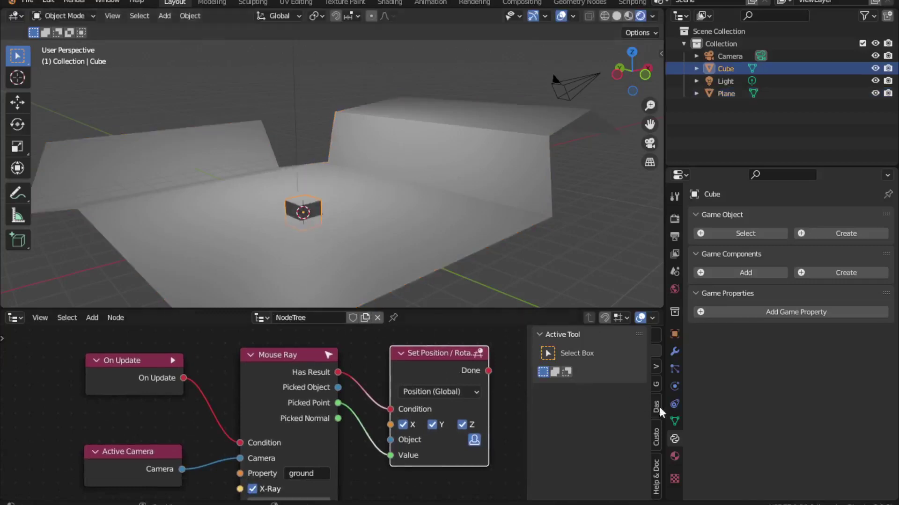
{"action": "left_click", "coordinate": [655, 406]}
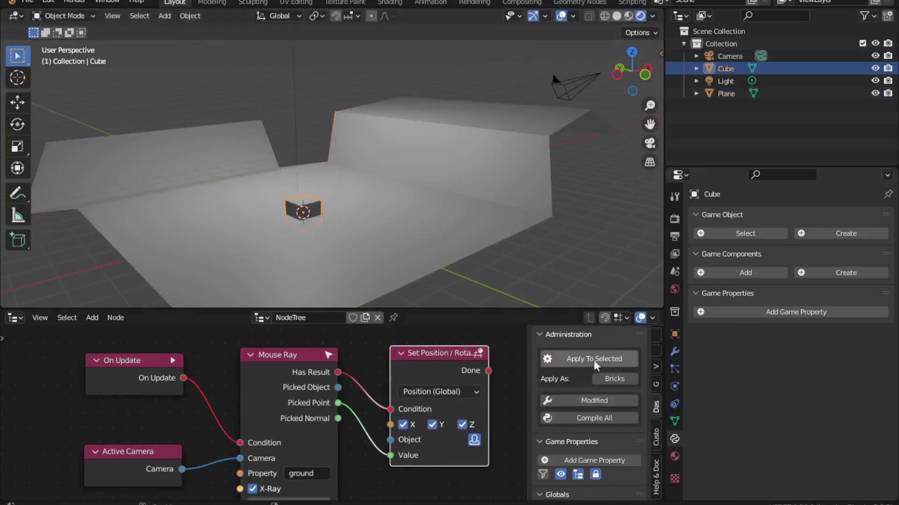
{"action": "left_click", "coordinate": [608, 364]}
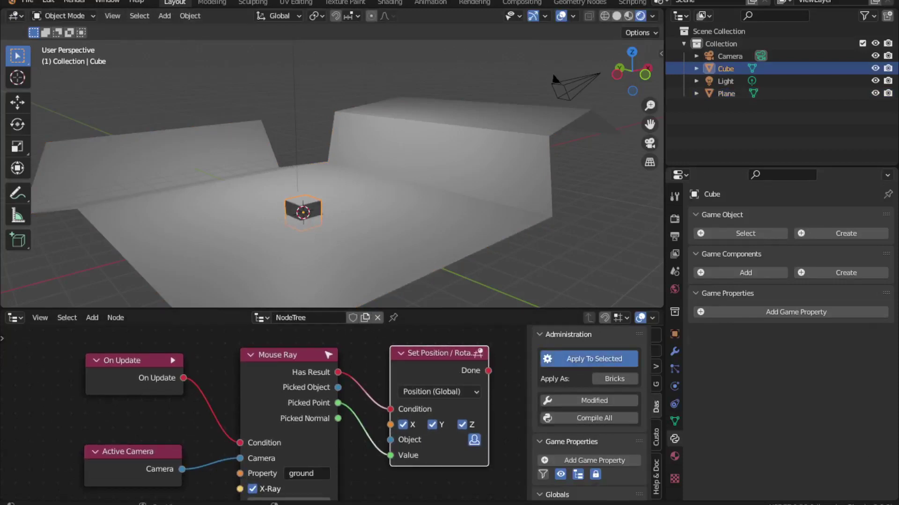
Compile all logic trees and show the scene's render and game settings.
{"action": "left_click", "coordinate": [598, 418]}
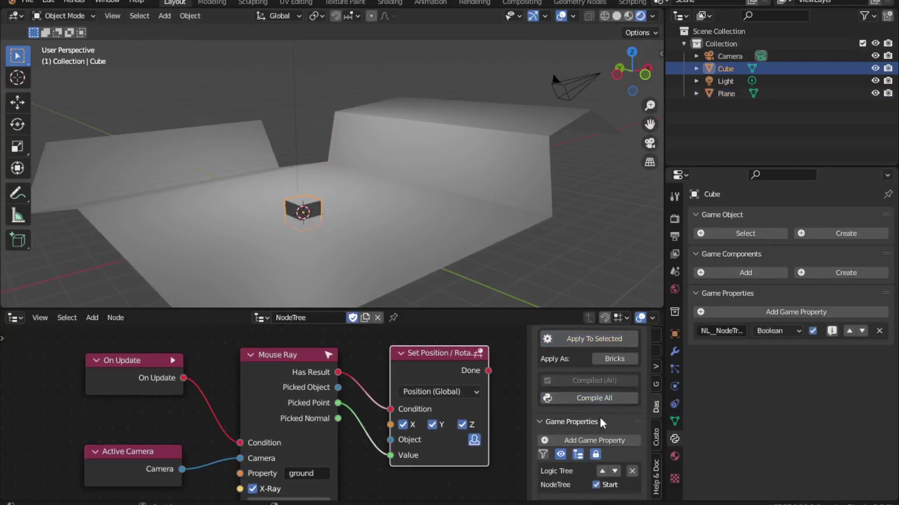
{"action": "middle_click_drag", "start_coordinate": [354, 414], "coordinate": [371, 405]}
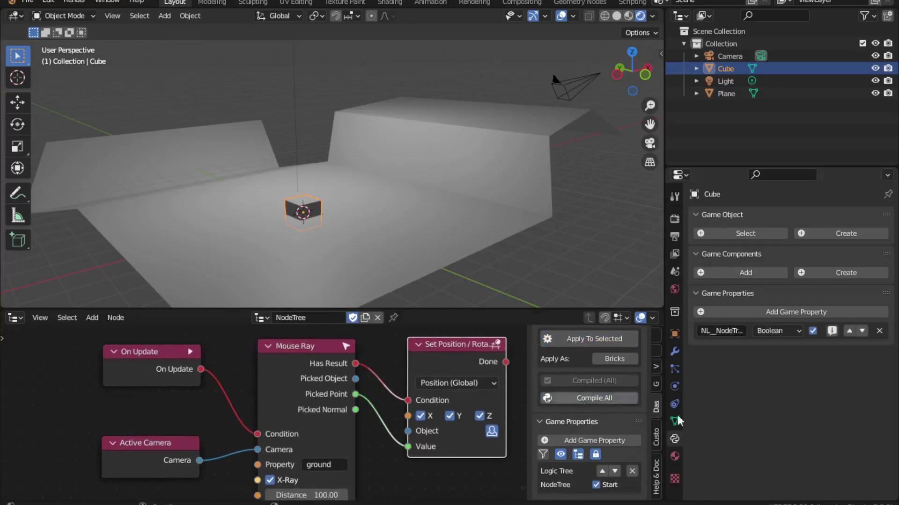
{"action": "left_click", "coordinate": [674, 220]}
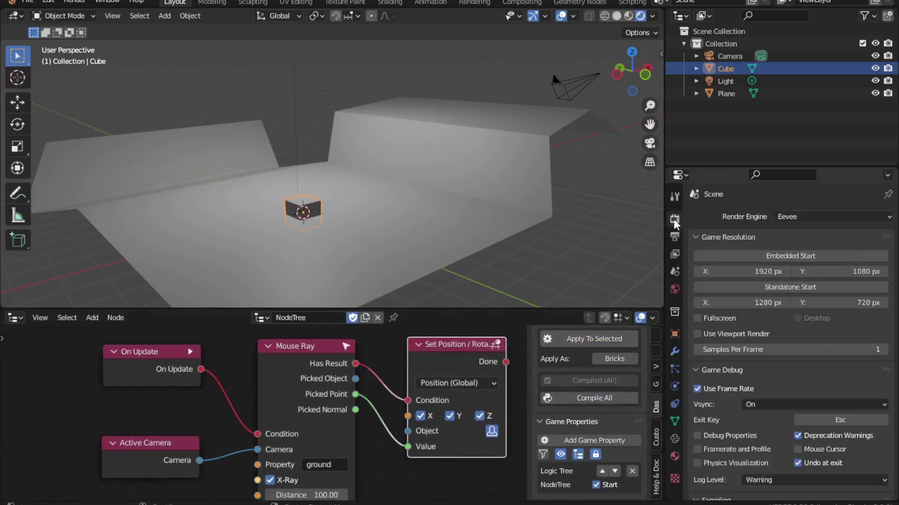
Enable the mouse cursor, play the game to watch the cube move, stop, and maximize the node editor.
{"action": "left_click", "coordinate": [798, 451]}
{"action": "middle_click_drag", "start_coordinate": [327, 187], "coordinate": [328, 177]}
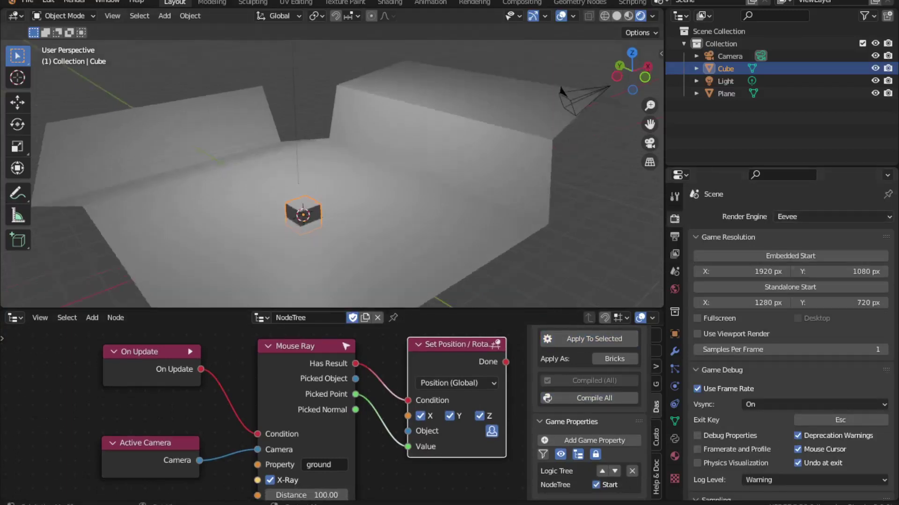
{"action": "key", "text": "p"}
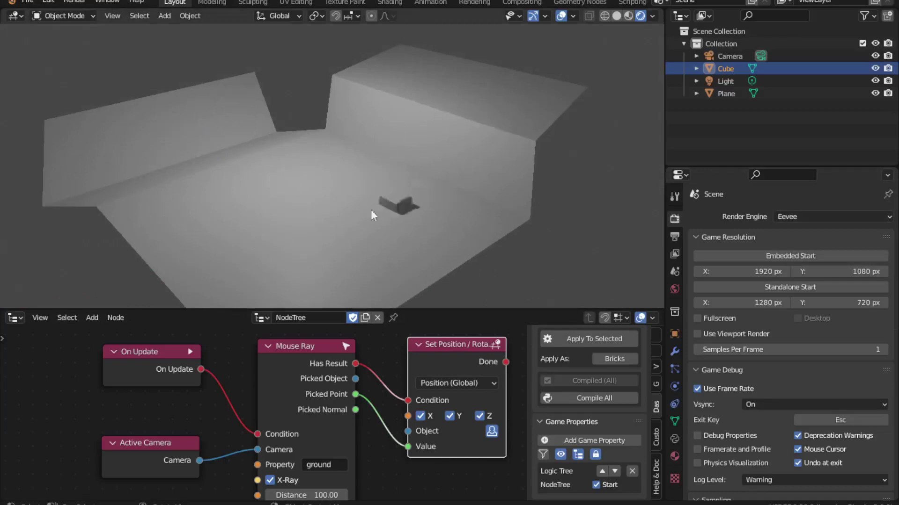
{"action": "key", "text": "Escape"}
{"action": "middle_click_drag", "start_coordinate": [319, 400], "coordinate": [271, 419]}
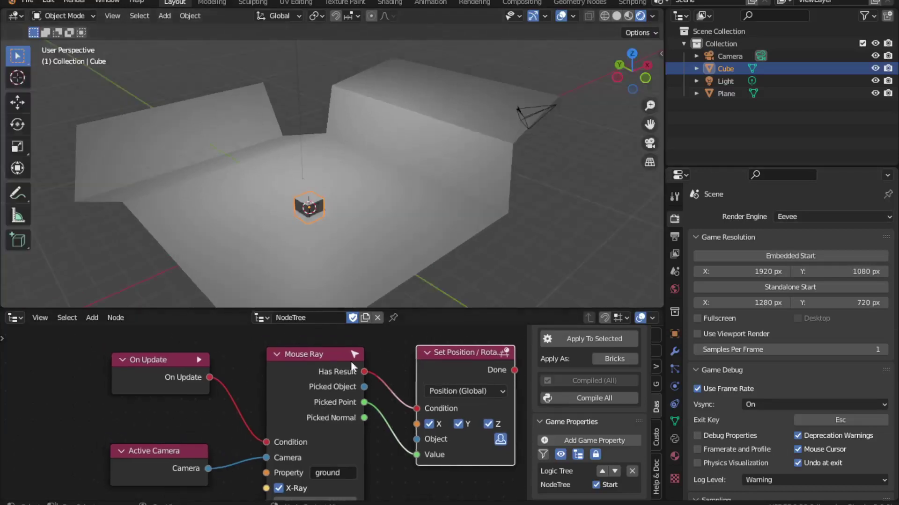
{"action": "key", "text": "ctrl+space"}
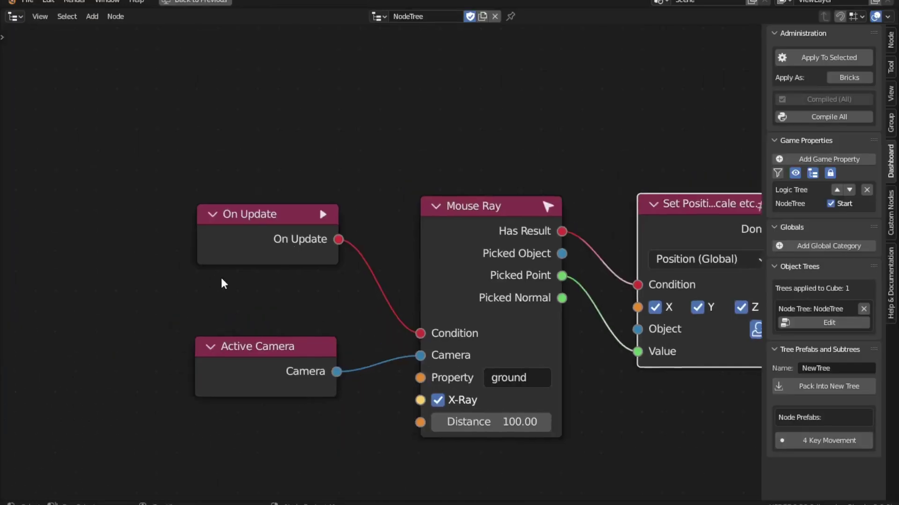
Cut the On Update link to Mouse Ray's Condition and move On Update aside.
{"action": "left_click", "coordinate": [298, 240]}
{"action": "middle_click_drag", "start_coordinate": [298, 239], "coordinate": [324, 268]}
{"action": "mouse_move", "coordinate": [405, 279]}
{"action": "right_mouse_down", "text": "ctrl"}
{"action": "mouse_move", "coordinate": [389, 320]}
{"action": "mouse_move", "coordinate": [412, 290]}
{"action": "right_mouse_up", "text": "ctrl"}
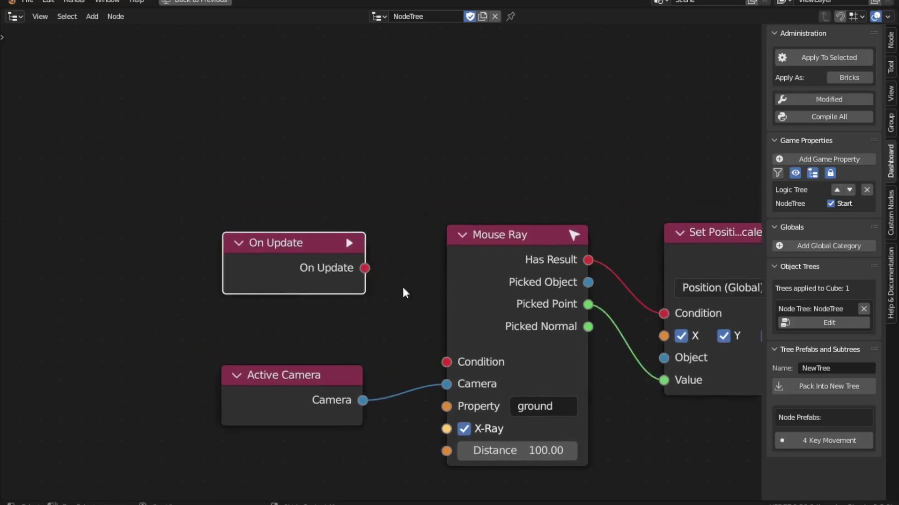
{"action": "left_click_drag", "start_coordinate": [337, 243], "coordinate": [249, 268]}
Add a mouse Button node and connect its If Pressed output to Mouse Ray's Condition.
{"action": "key", "text": "shift+a"}
{"action": "mouse_move", "coordinate": [220, 168]}
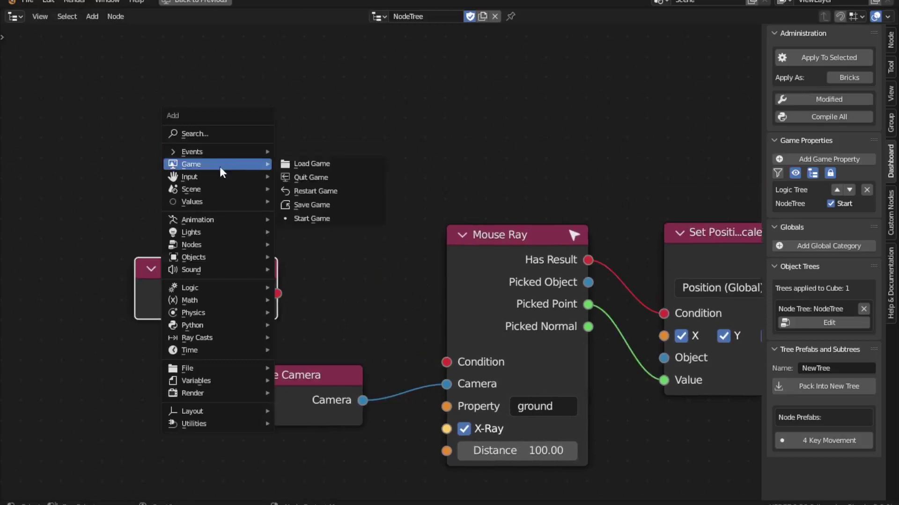
{"action": "mouse_move", "coordinate": [193, 174]}
{"action": "mouse_move", "coordinate": [313, 203]}
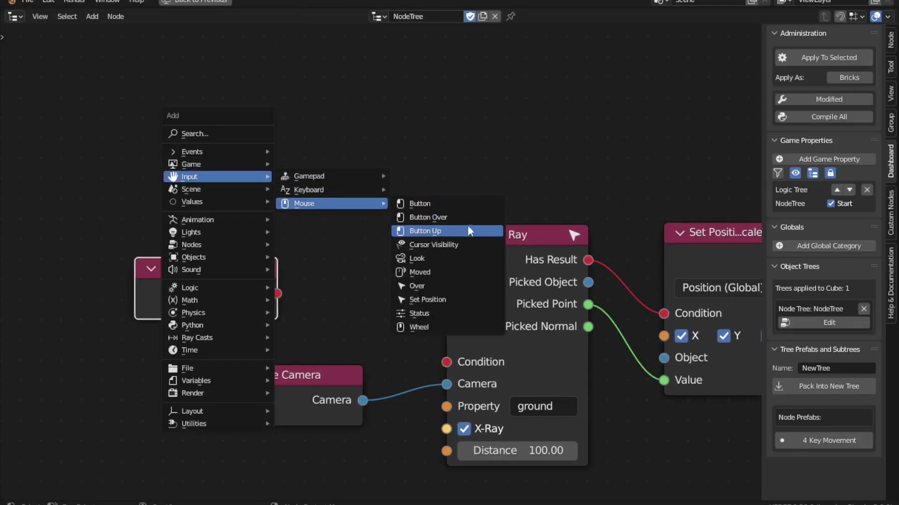
{"action": "left_click", "coordinate": [421, 203]}
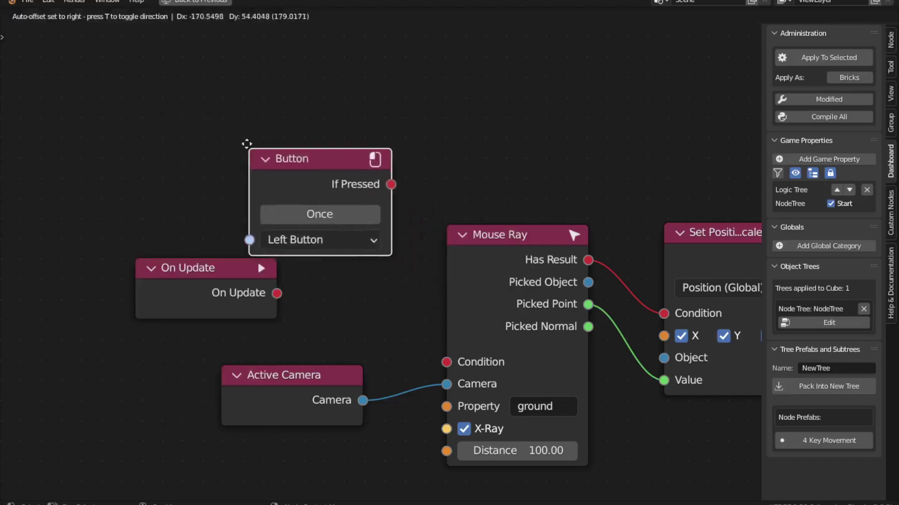
{"action": "left_click", "coordinate": [248, 125]}
{"action": "left_click_drag", "start_coordinate": [388, 160], "coordinate": [446, 362]}
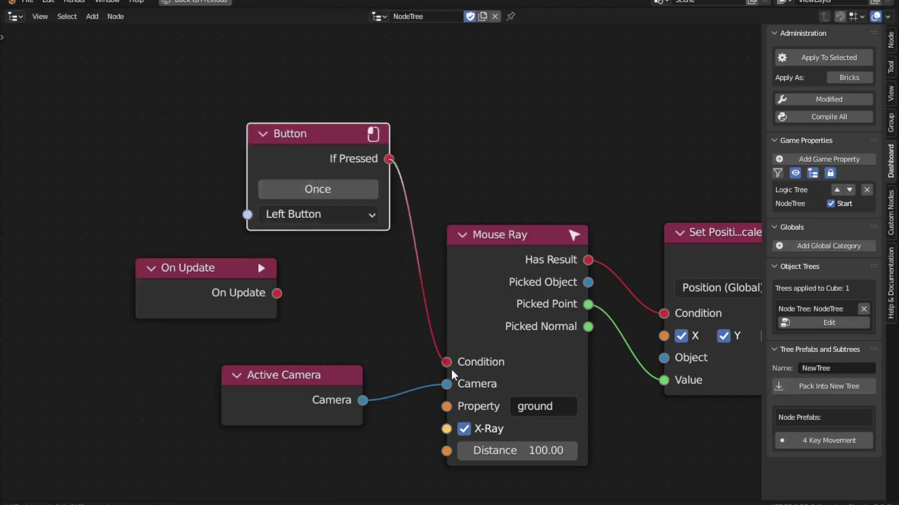
Arrange the Button and On Update nodes, leave Button on Once, and restore the split layout.
{"action": "left_click_drag", "start_coordinate": [317, 135], "coordinate": [236, 135]}
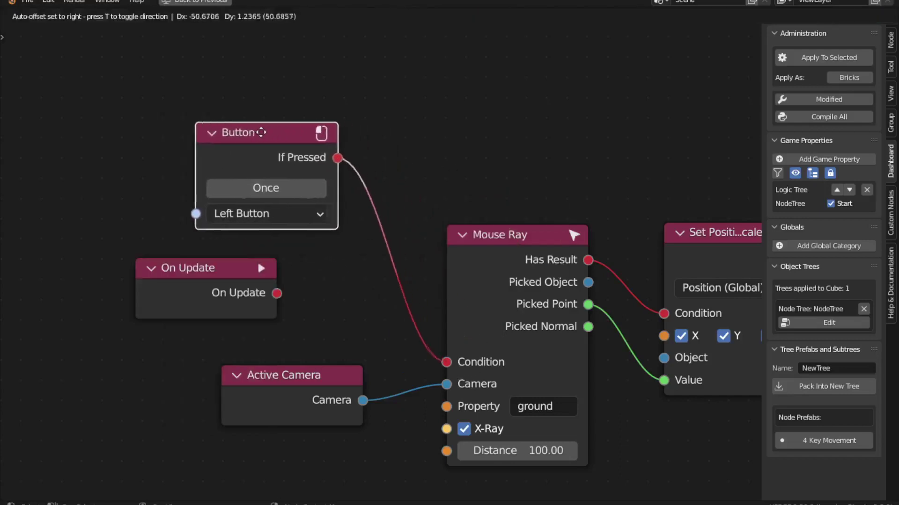
{"action": "left_click", "coordinate": [522, 236]}
{"action": "left_click", "coordinate": [252, 192]}
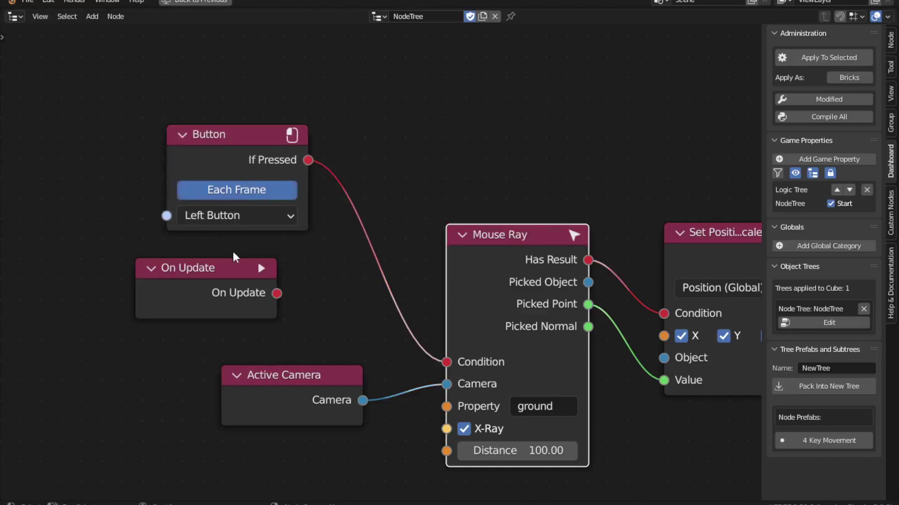
{"action": "left_click_drag", "start_coordinate": [241, 265], "coordinate": [166, 309]}
{"action": "left_click", "coordinate": [227, 190]}
{"action": "mouse_move", "coordinate": [252, 144]}
{"action": "left_mouse_down"}
{"action": "mouse_move", "coordinate": [277, 202]}
{"action": "mouse_move", "coordinate": [299, 220]}
{"action": "left_mouse_up"}
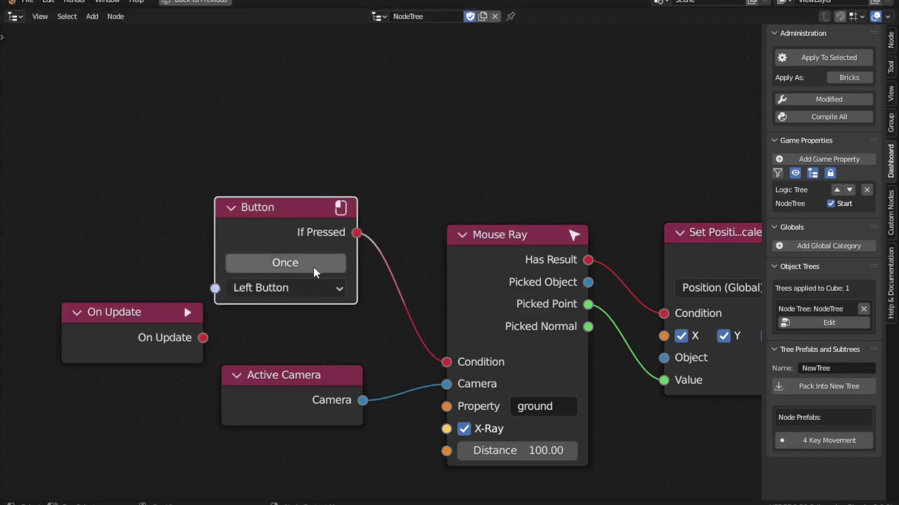
{"action": "key", "text": "ctrl+space"}
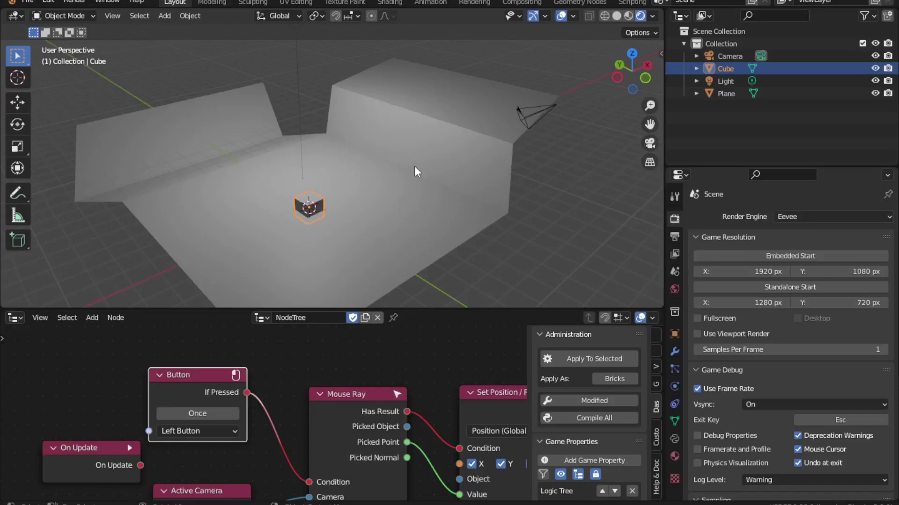
Play the game, clicking ten ground spots (one on the wall top) to move the cube, then maximize the node editor.
{"action": "key", "text": "p"}
{"action": "left_click", "coordinate": [348, 219]}
{"action": "left_click", "coordinate": [261, 196]}
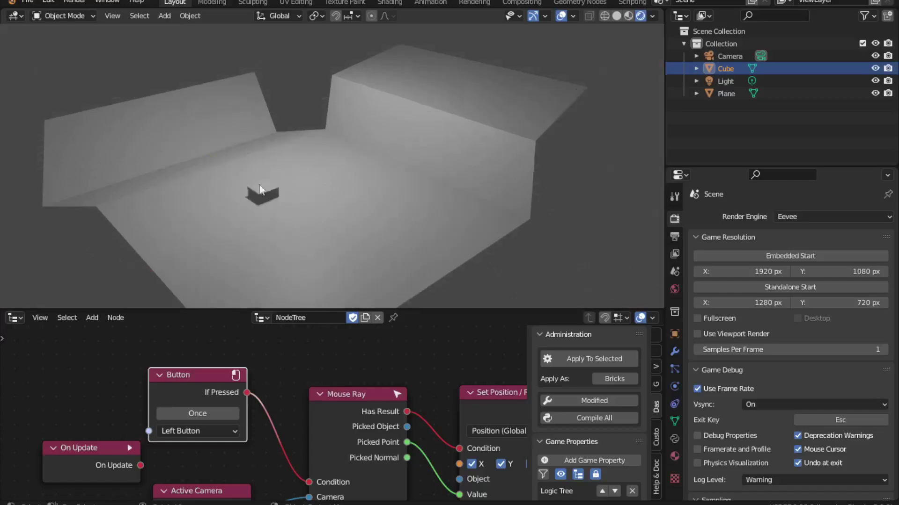
{"action": "left_click", "coordinate": [486, 132]}
{"action": "left_click", "coordinate": [419, 230]}
{"action": "left_click", "coordinate": [279, 227]}
{"action": "left_click", "coordinate": [479, 145]}
{"action": "left_click", "coordinate": [452, 98]}
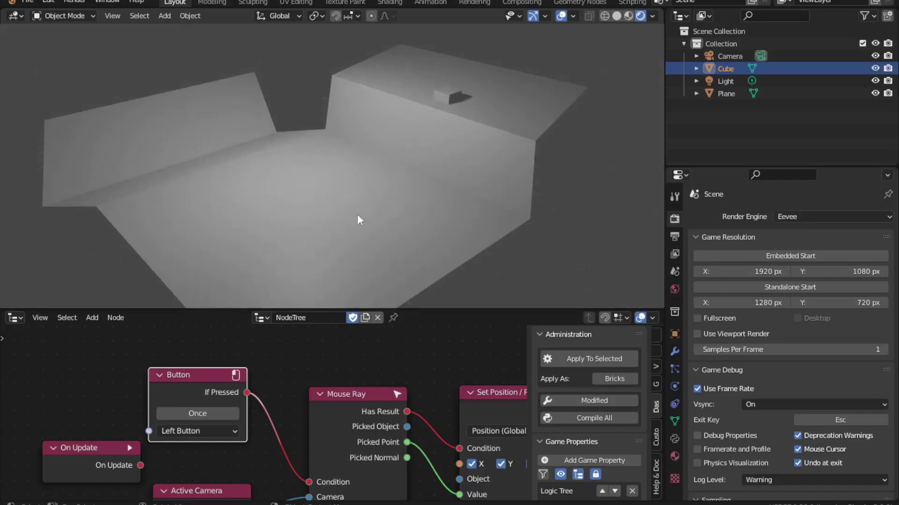
{"action": "left_click", "coordinate": [358, 220]}
{"action": "left_click", "coordinate": [216, 163]}
{"action": "left_click", "coordinate": [453, 145]}
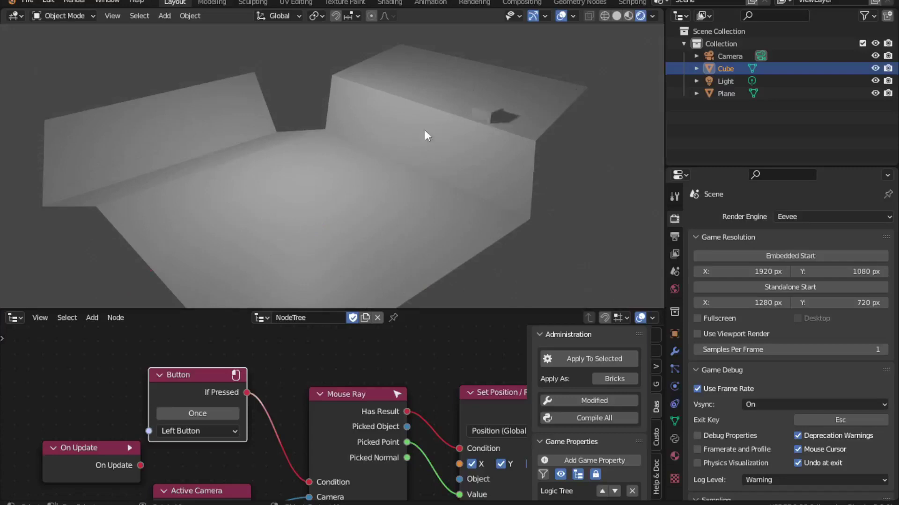
{"action": "key", "text": "Escape"}
{"action": "key", "text": "ctrl+space"}
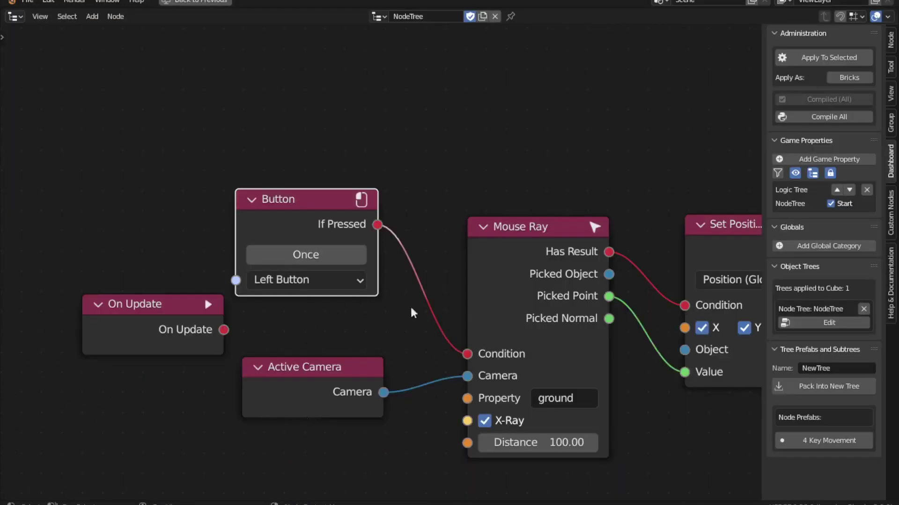
Set the mouse Button node to Each Frame and launch the game in the split layout.
{"action": "left_click", "coordinate": [287, 256]}
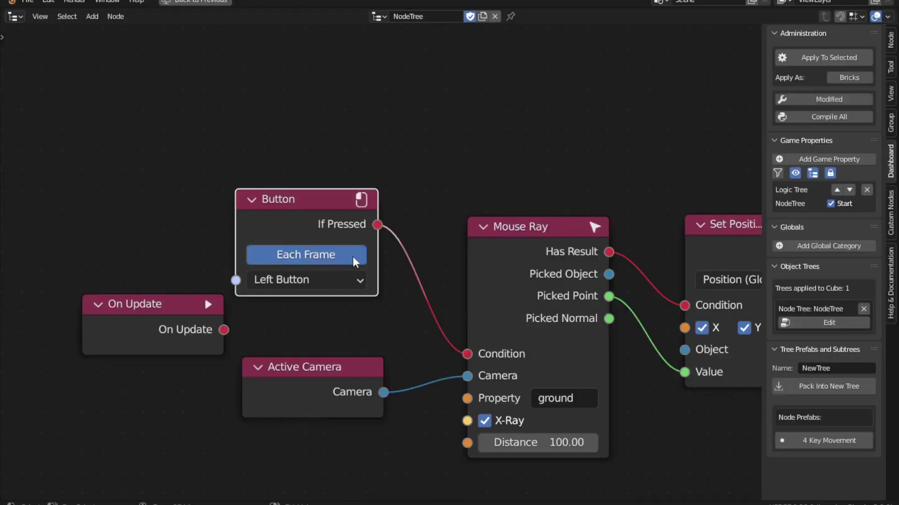
{"action": "key", "text": "ctrl+space"}
{"action": "key", "text": "p"}
Drag across the floor, wall and box top so the cube follows the cursor, then exit the game.
{"action": "left_click", "coordinate": [400, 203]}
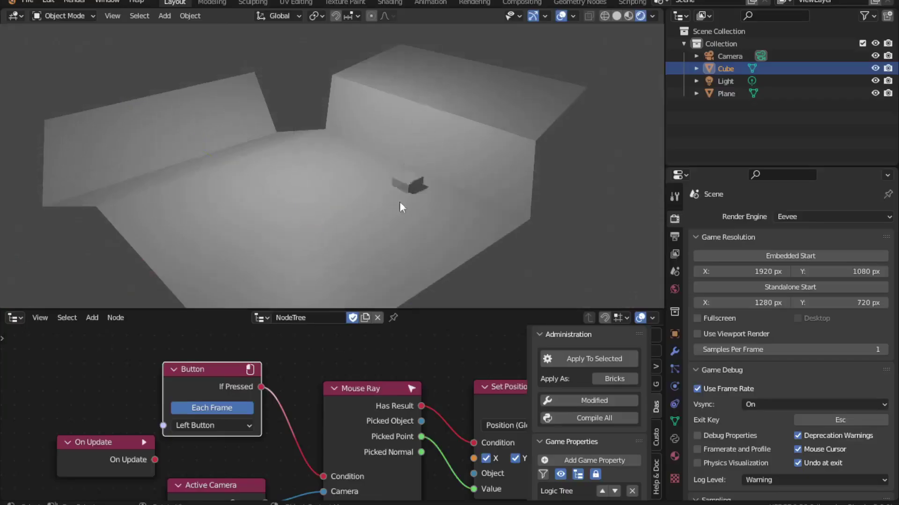
{"action": "left_click_drag", "start_coordinate": [261, 237], "coordinate": [414, 181]}
{"action": "left_click_drag", "start_coordinate": [149, 200], "coordinate": [253, 202]}
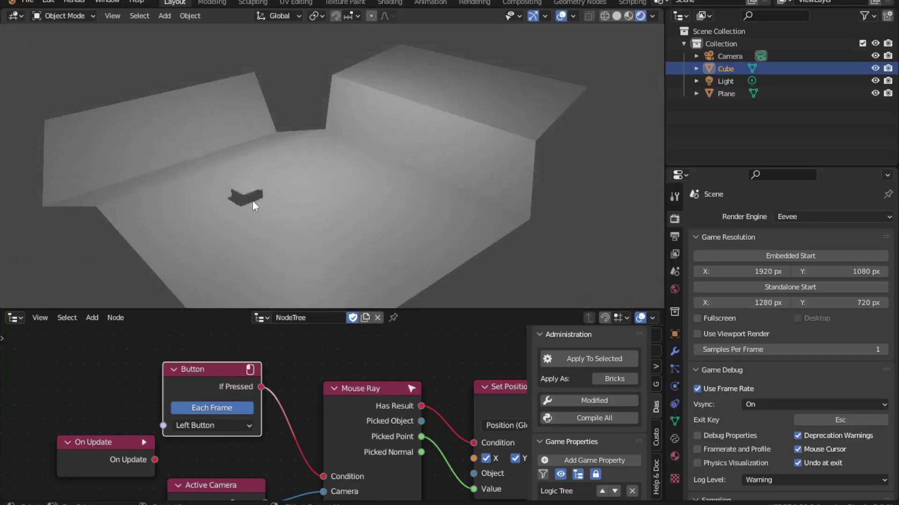
{"action": "left_click_drag", "start_coordinate": [438, 142], "coordinate": [201, 159]}
{"action": "left_click_drag", "start_coordinate": [569, 109], "coordinate": [388, 175]}
{"action": "left_click_drag", "start_coordinate": [491, 86], "coordinate": [204, 160]}
{"action": "left_click_drag", "start_coordinate": [86, 140], "coordinate": [153, 174]}
{"action": "left_click", "coordinate": [406, 219]}
{"action": "key", "text": "Escape"}
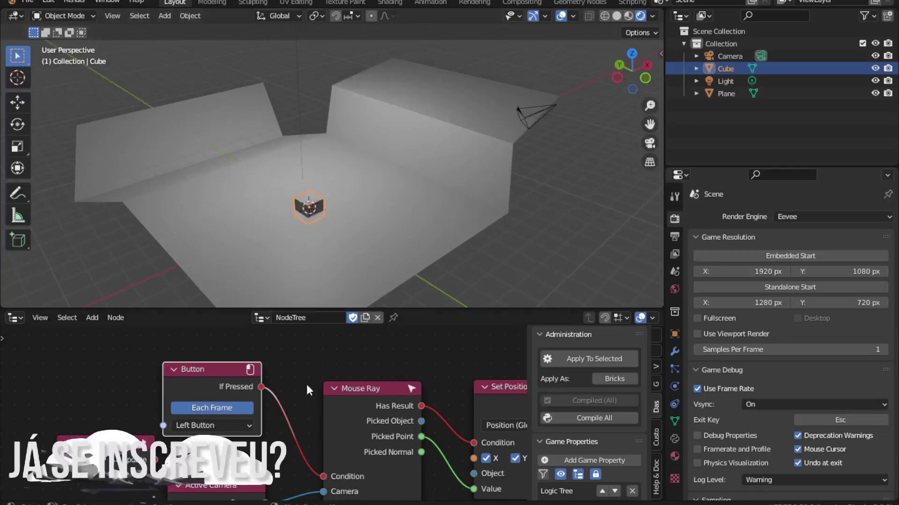
{"action": "scroll", "coordinate": [305, 383], "scroll_direction": "down", "scroll_amount": 1}
{"action": "middle_click_drag", "start_coordinate": [384, 338], "coordinate": [348, 420]}
{"action": "scroll", "coordinate": [348, 419], "scroll_direction": "up", "scroll_amount": 2}
{"action": "middle_click_drag", "start_coordinate": [220, 392], "coordinate": [222, 397]}
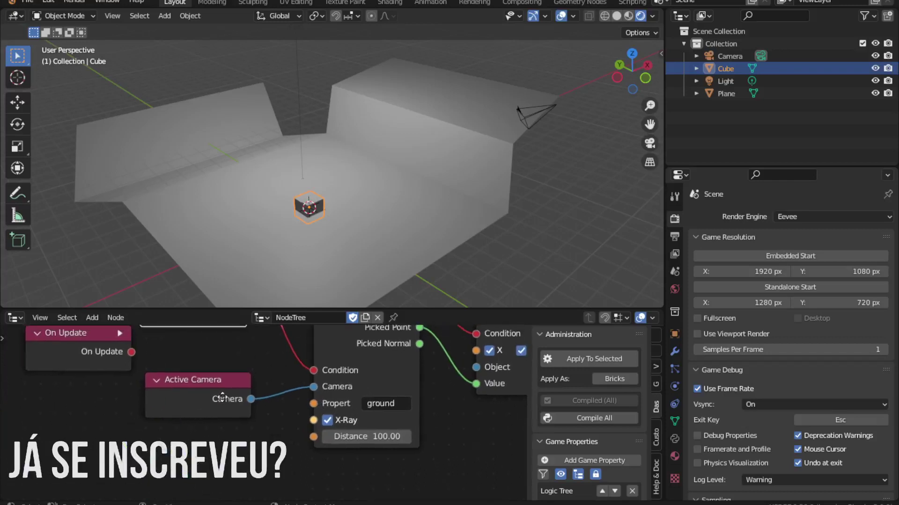